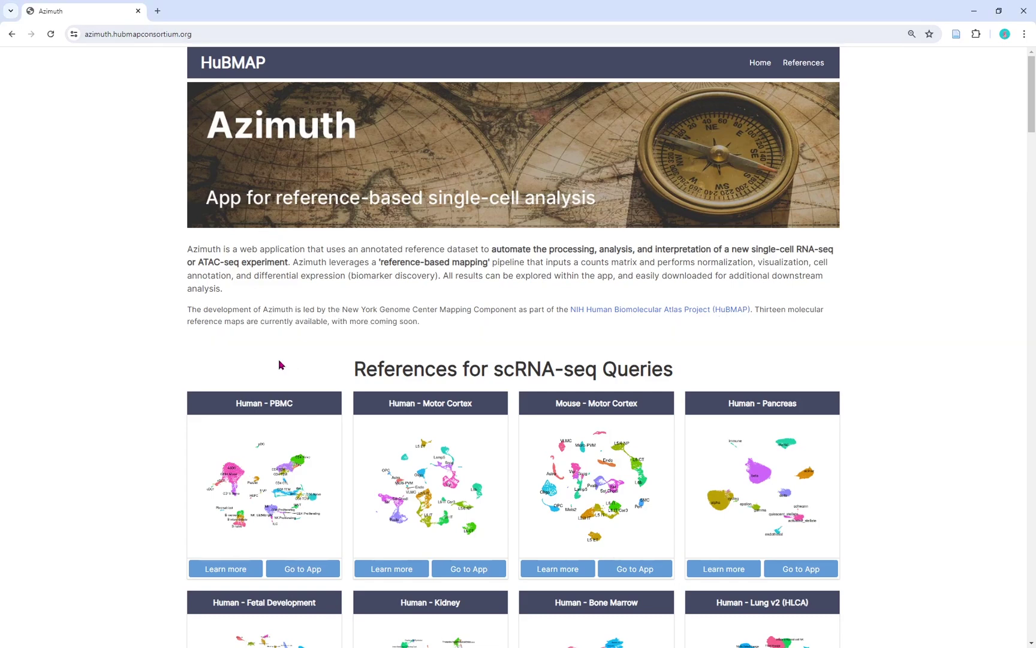
scroll(280, 365, "down", 2)
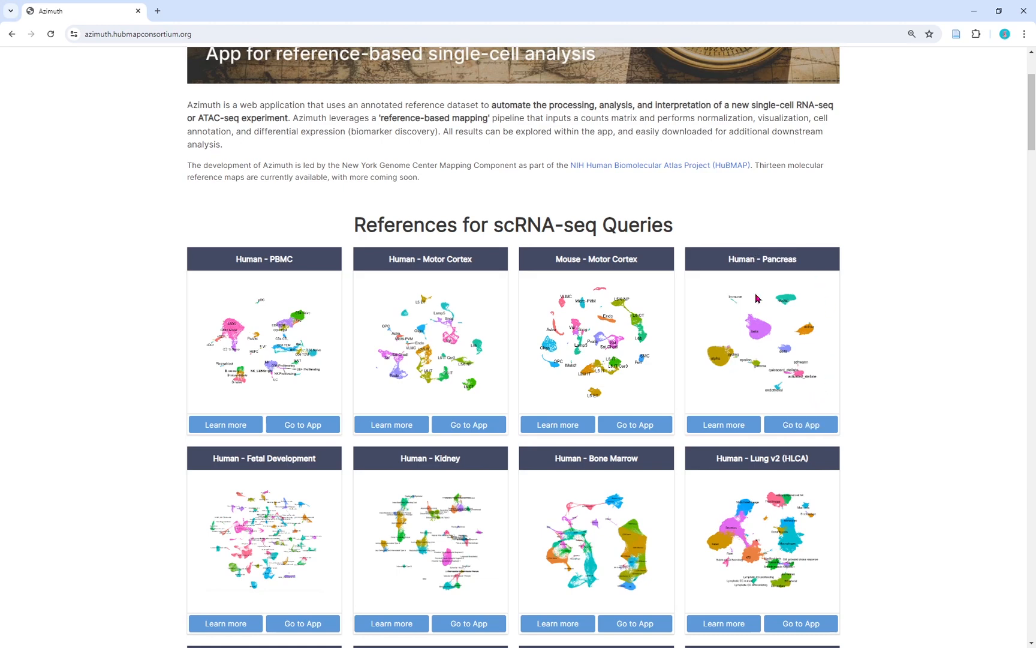
- Reach the Human - Pancreas Zenodo record via Learn more and download its idx.annoy file
left_click(723, 424)
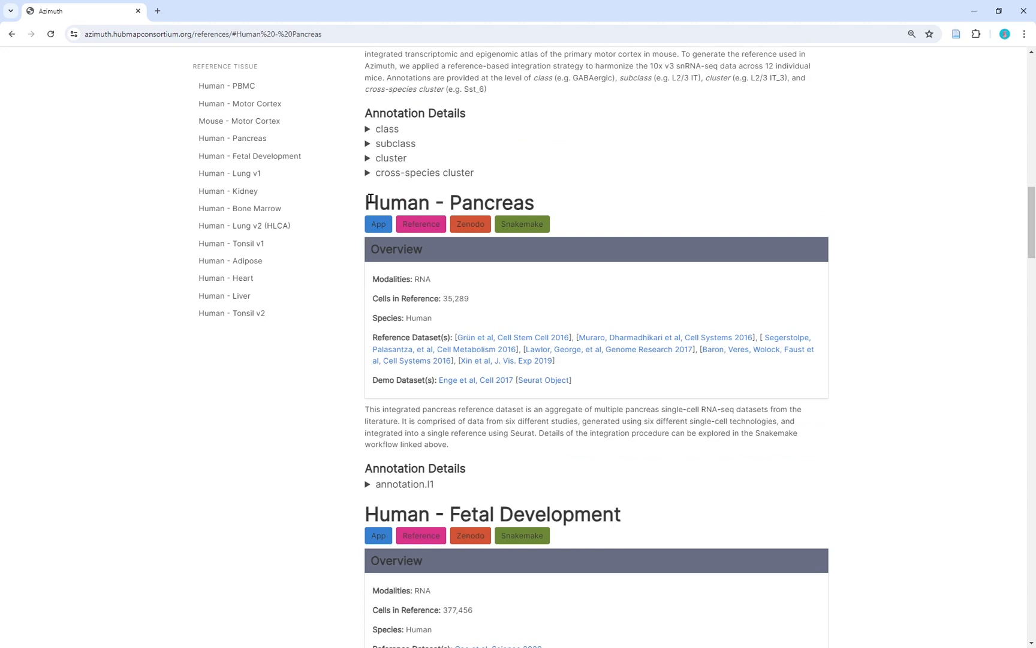
left_click_drag(366, 202, 601, 200)
left_click(601, 199)
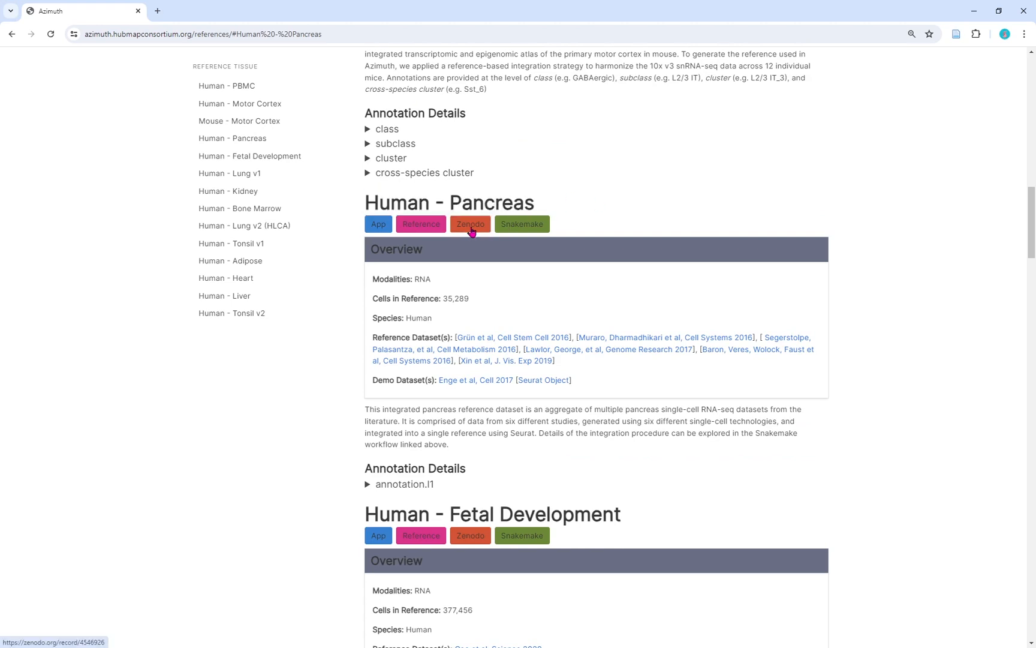
left_click(471, 226)
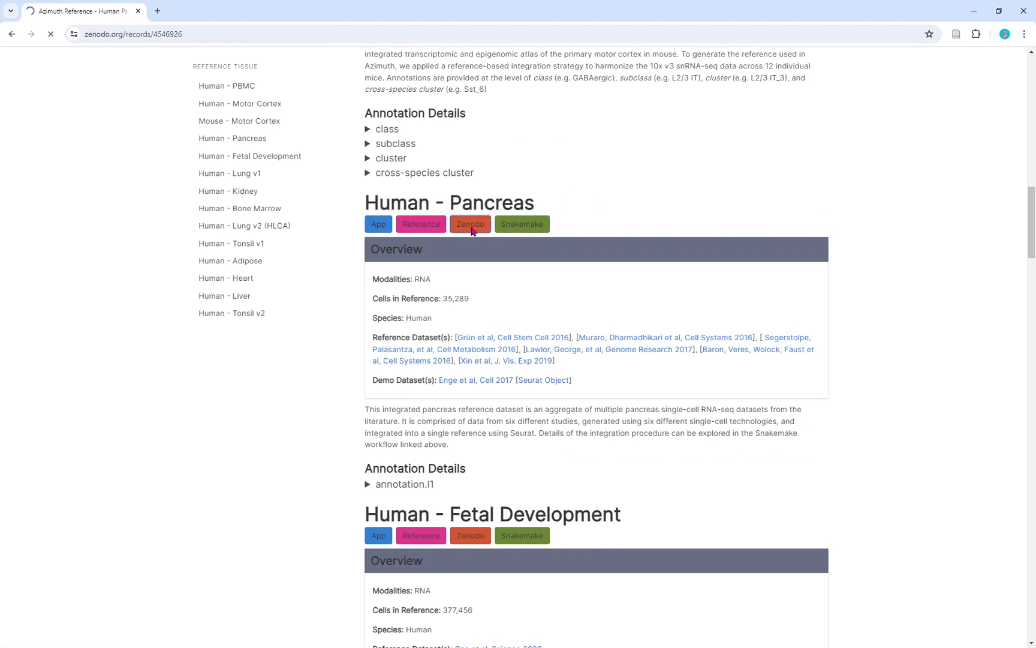
scroll(470, 234, "down", 5)
scroll(267, 389, "down", 3)
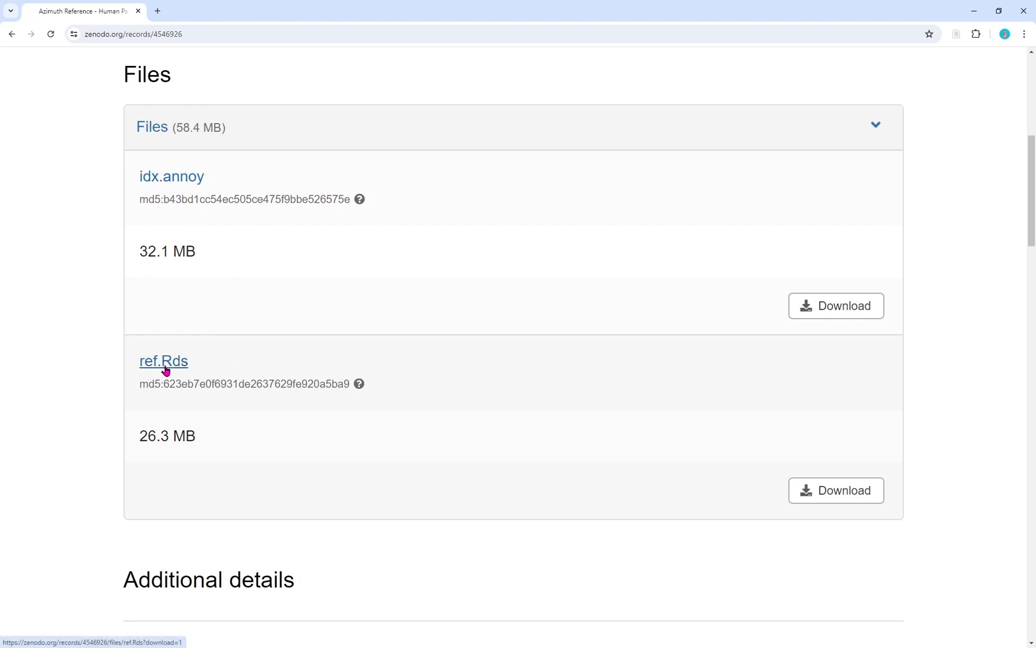
left_click(836, 306)
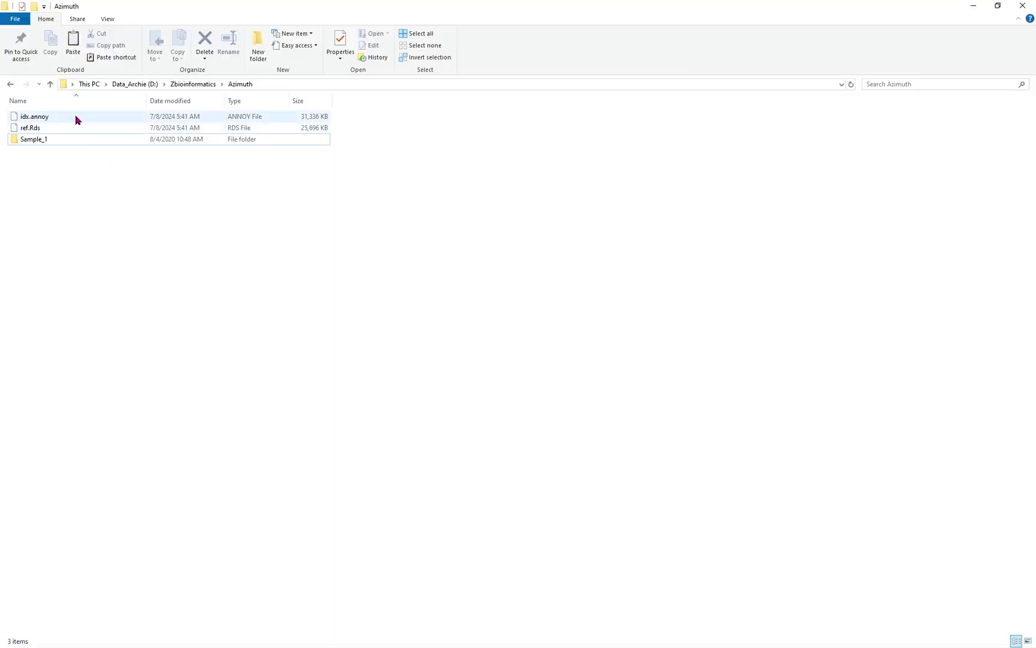
left_click(75, 115)
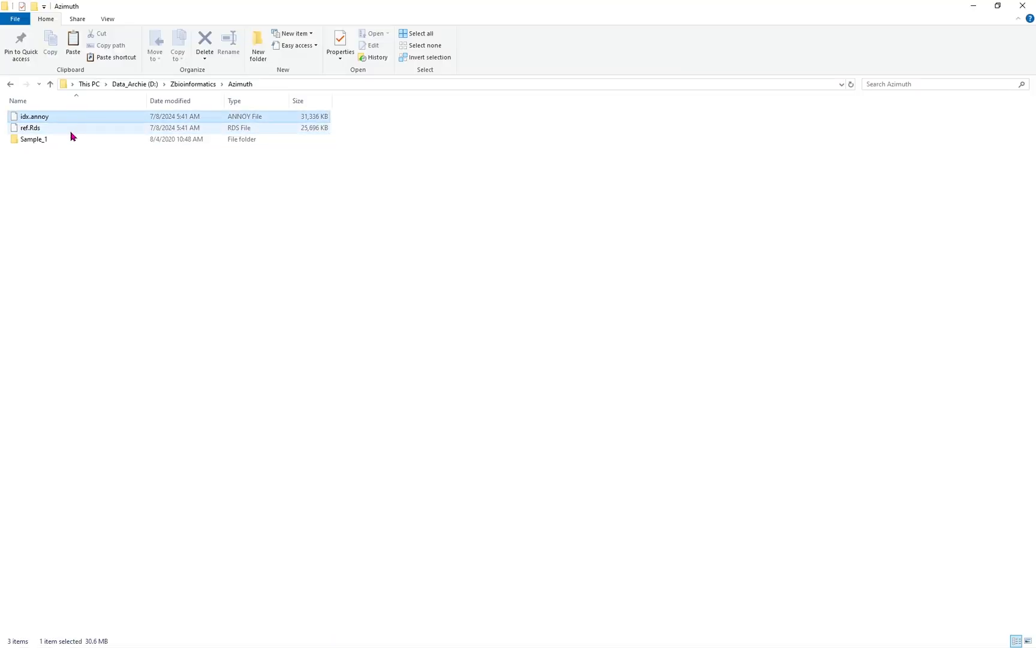
left_click(70, 127)
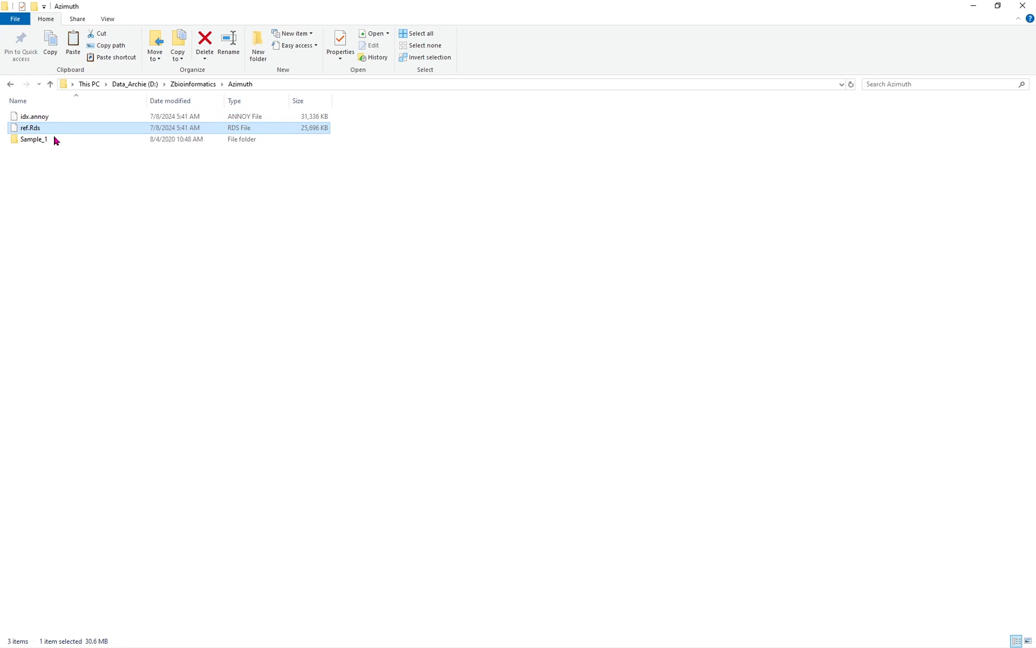
left_click(61, 158)
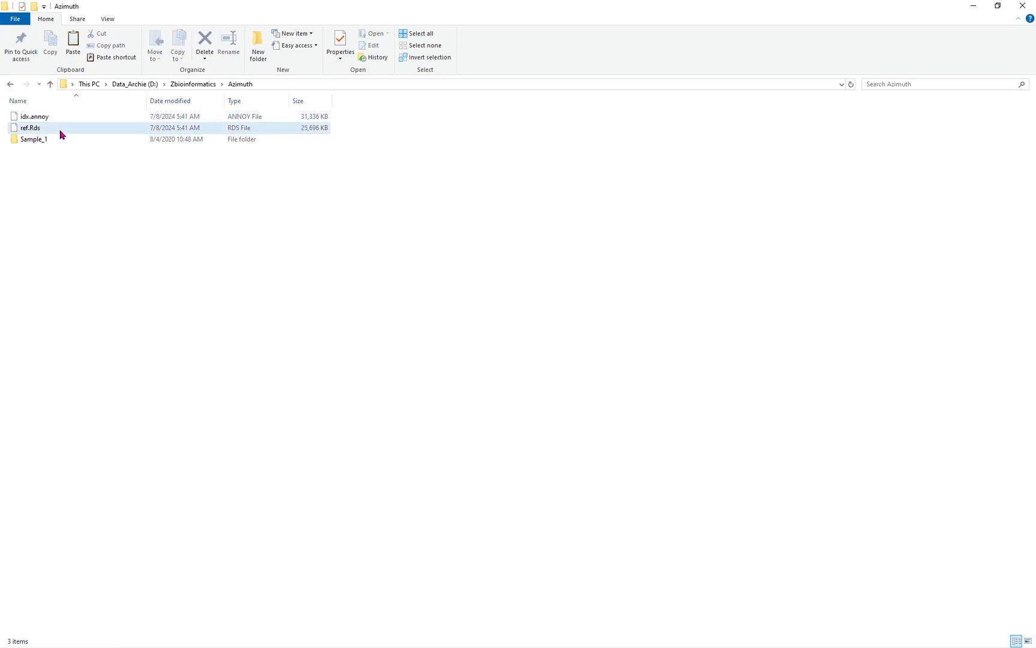
left_click(49, 140)
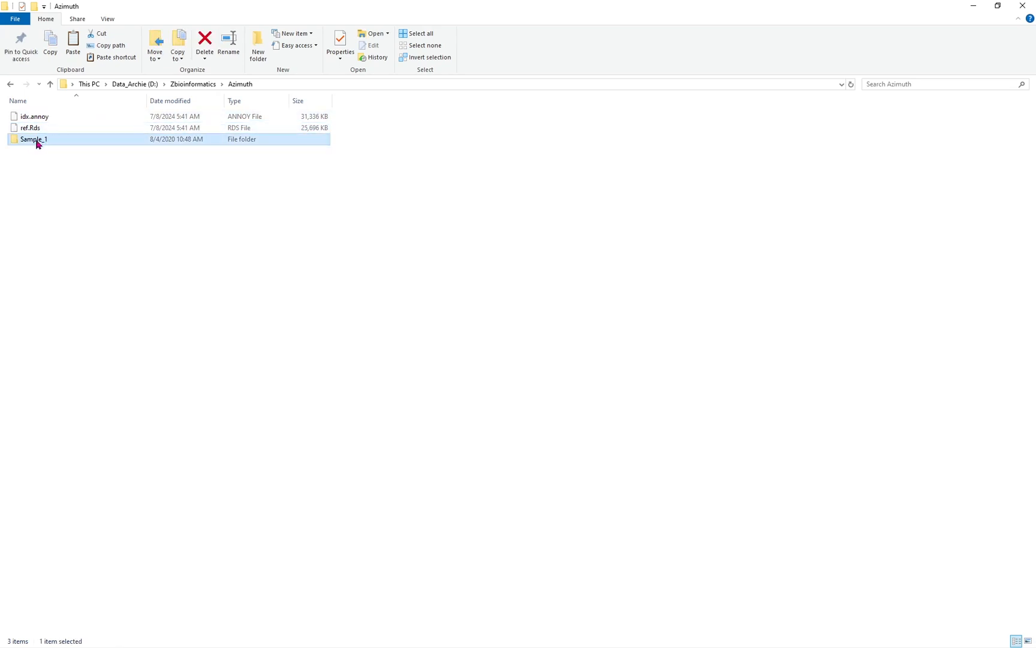
double_click(37, 144)
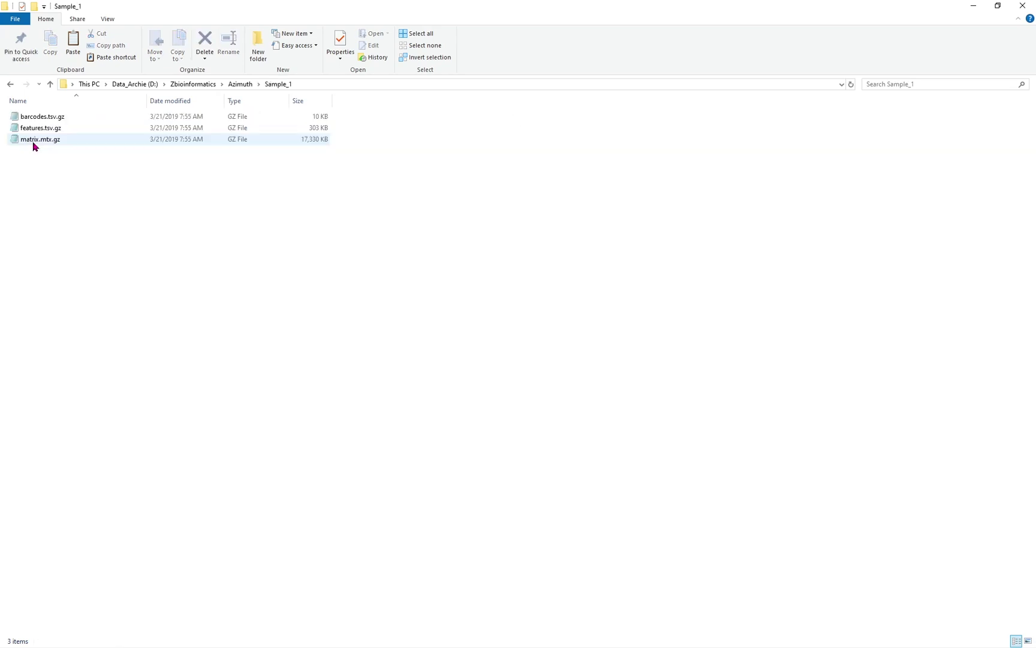
left_click(75, 124)
left_click(78, 159)
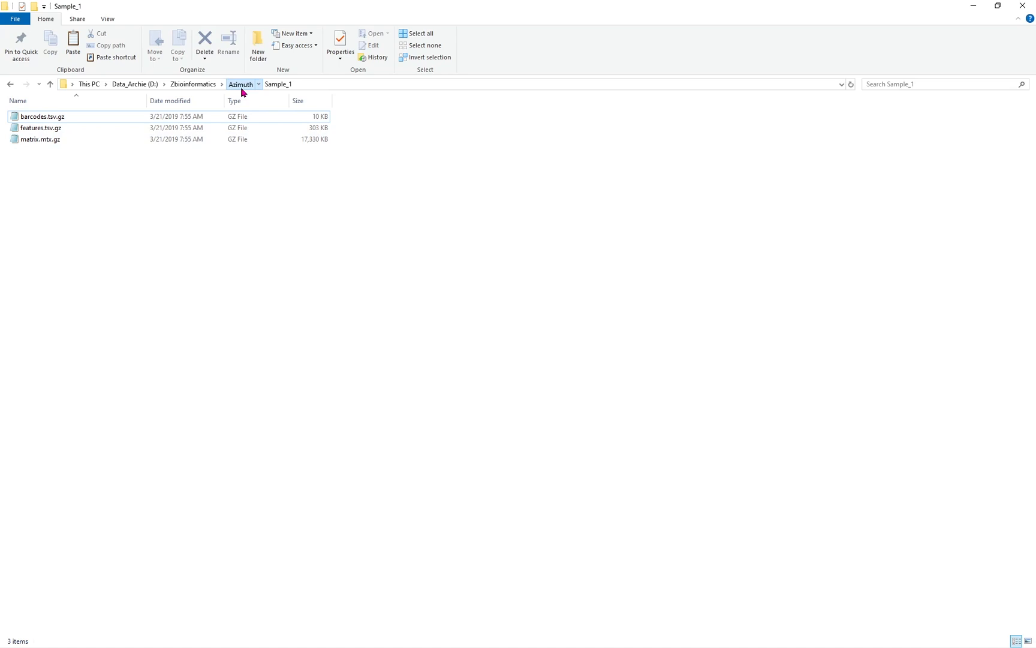
left_click(242, 84)
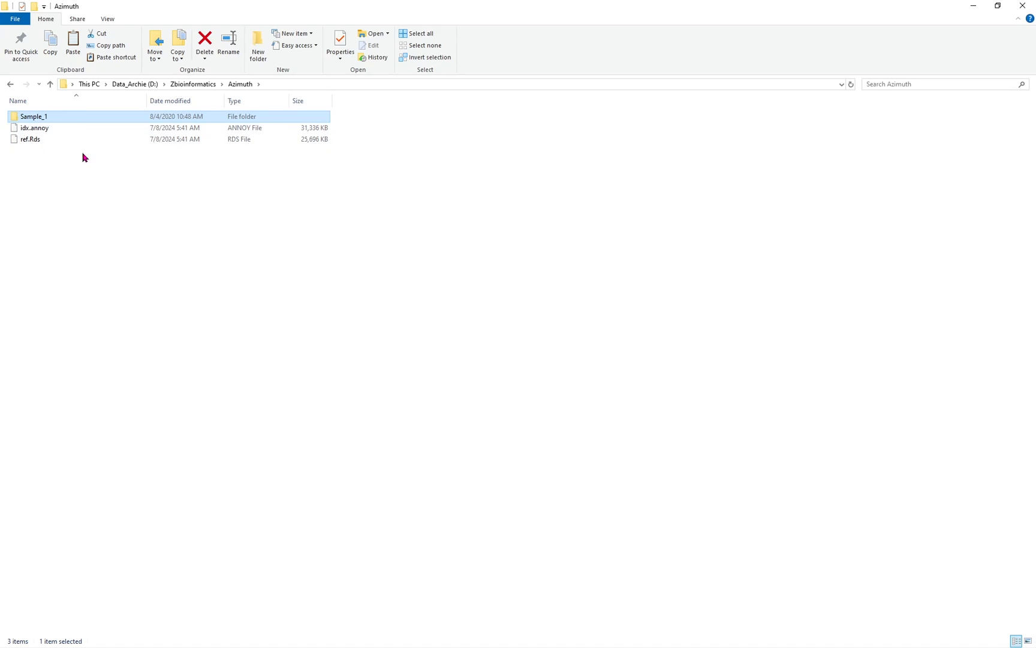
- Write library(Azimuth) and library(Seurat) on lines 1-2 of a new script and run them
key("alt+Tab")
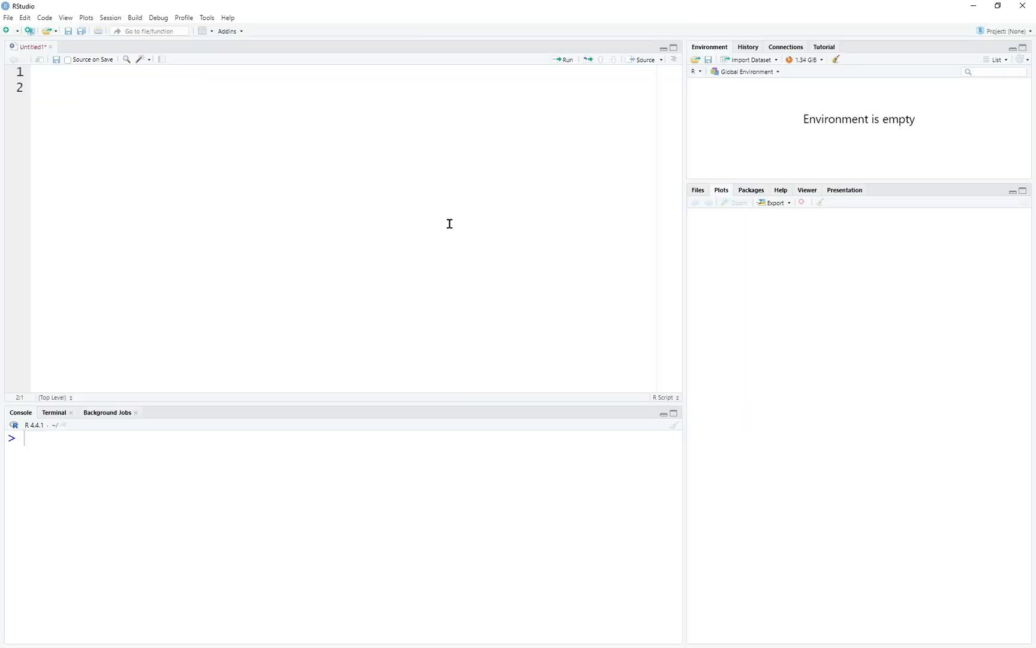
type("lib")
type("rary")
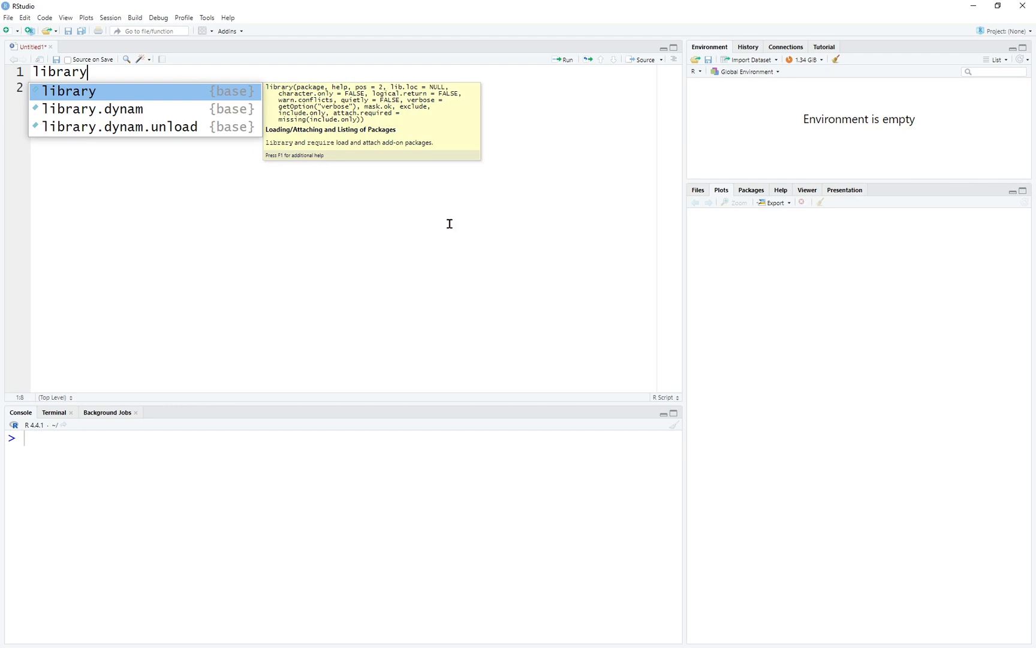
type("(A")
key("Down")
key("Down")
key("Down")
key("Return")
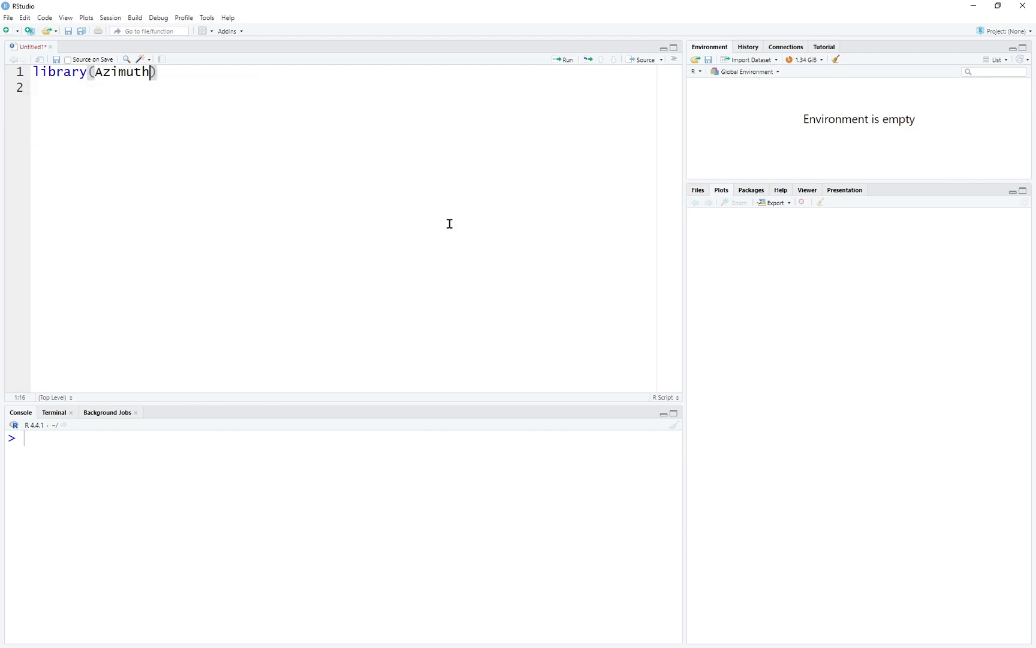
key("Return")
type("library")
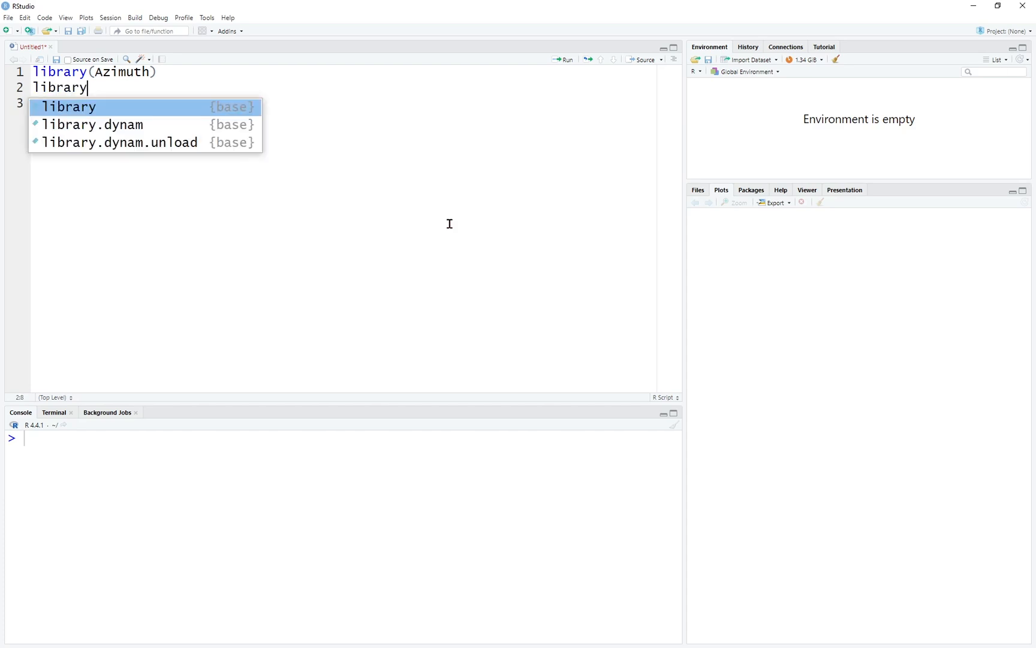
type("(Seurat")
left_click(194, 72)
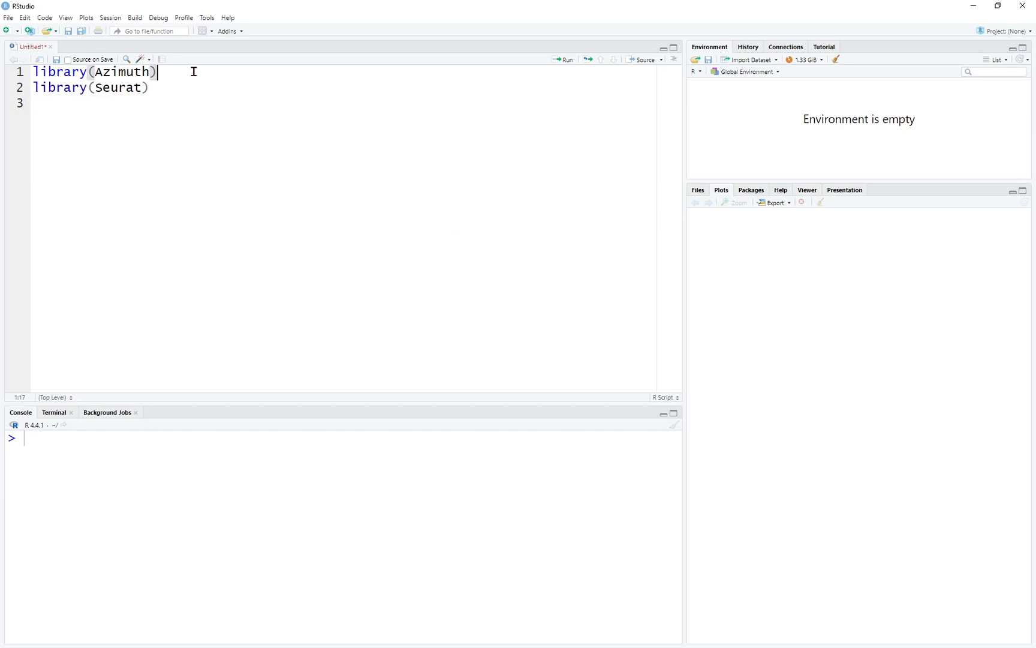
key("ctrl+Return")
key("ctrl+Return")
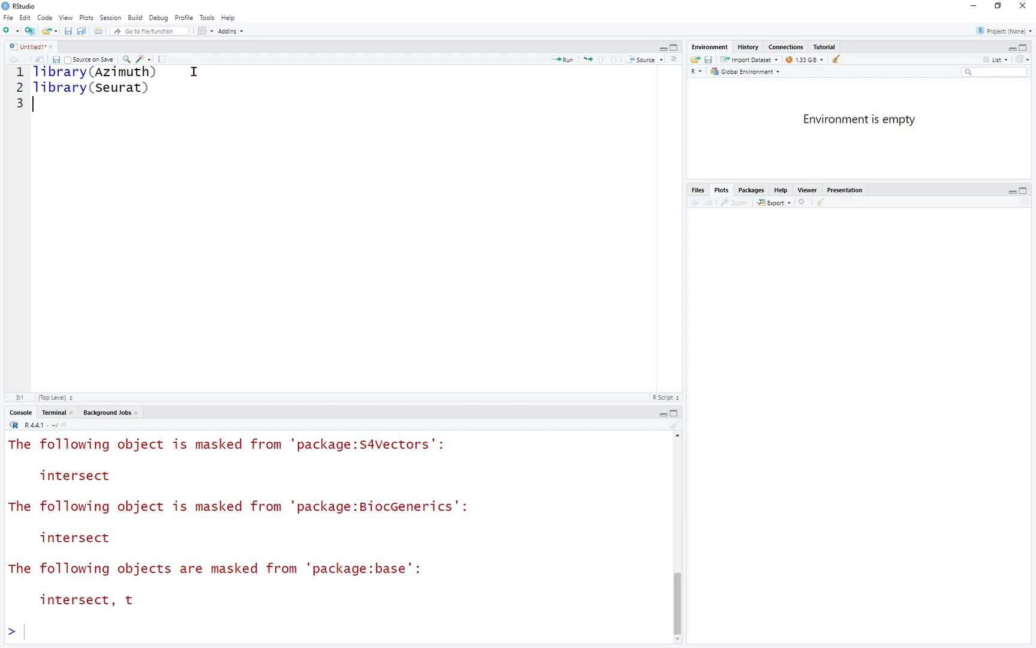
type("Sample.")
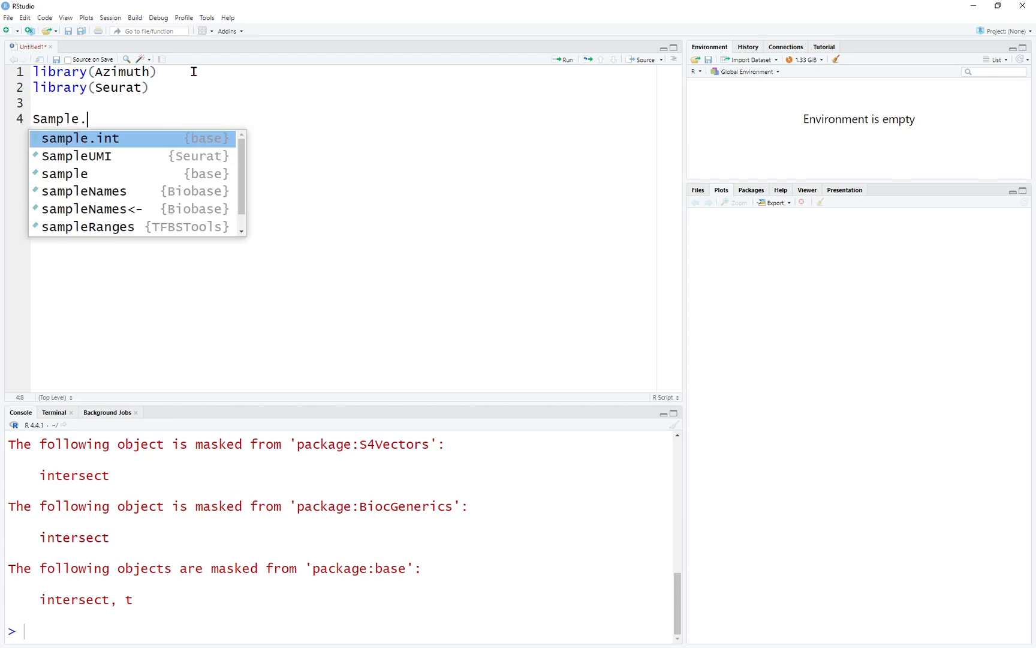
type("data <- ")
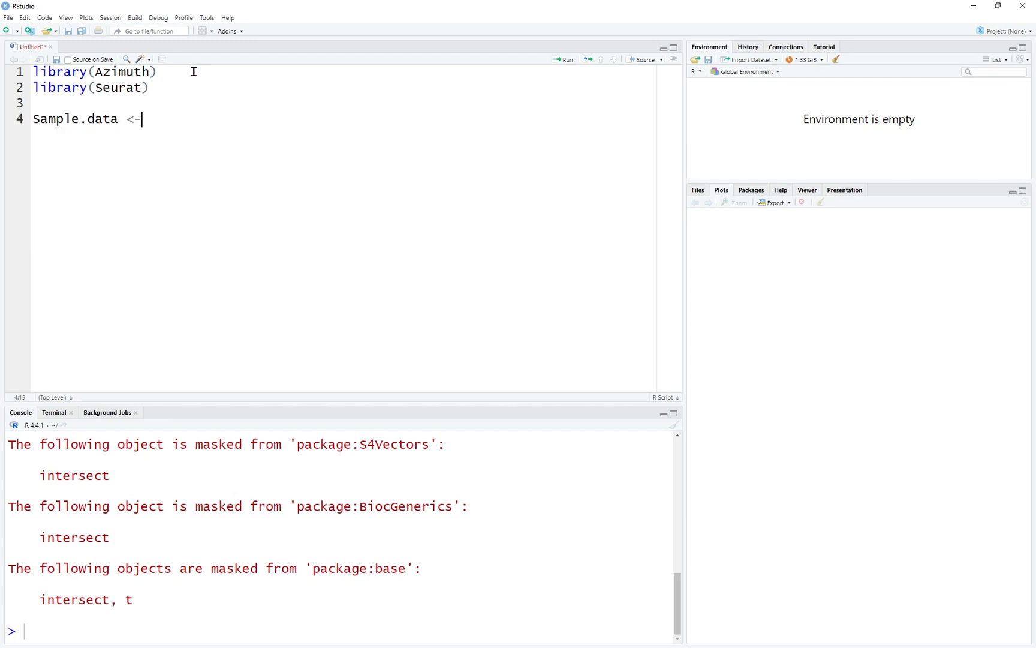
type("Rea")
type("d")
- Paste the Sample_1 folder path into Read10X() and begin converting its backslashes to forward slashes
key("Tab")
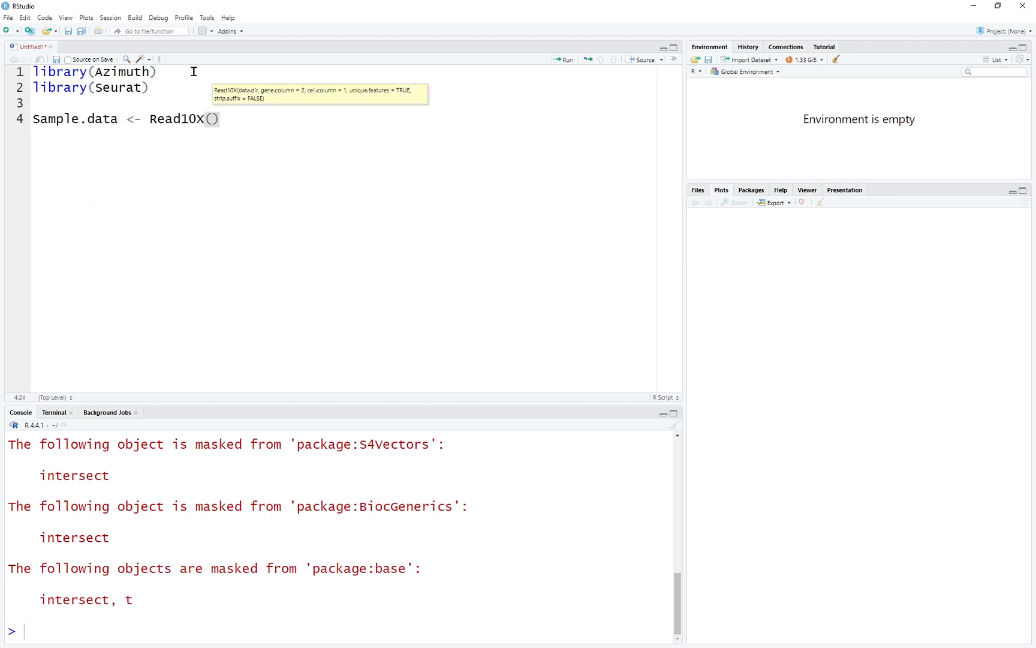
type("'")
key("alt+Tab")
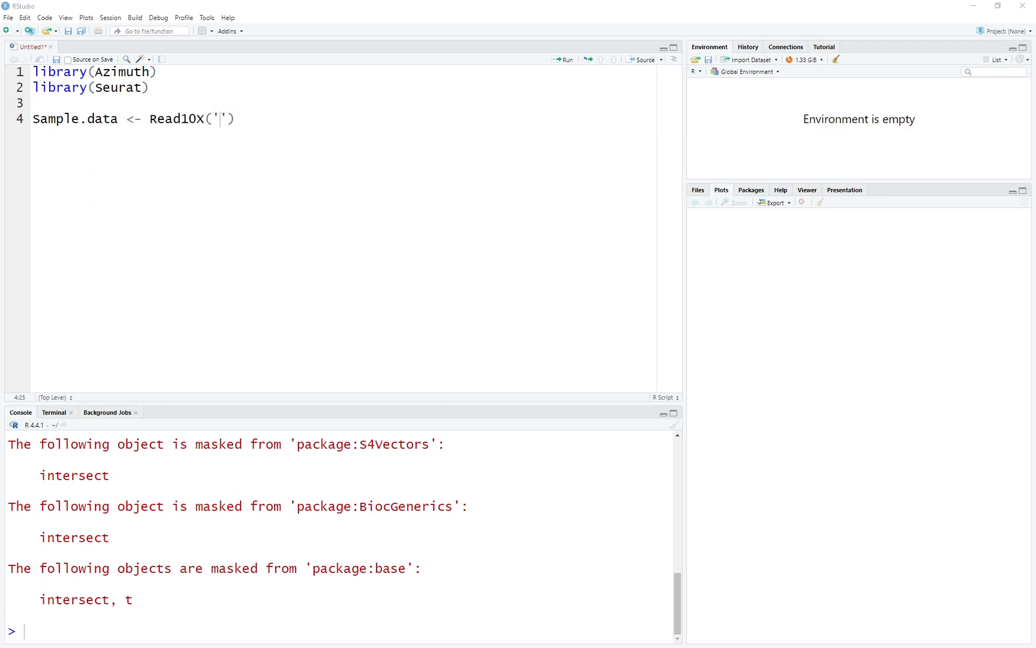
type("D:\\Zbioinformatics\\Azimuth\\Sample_1")
double_click(238, 118)
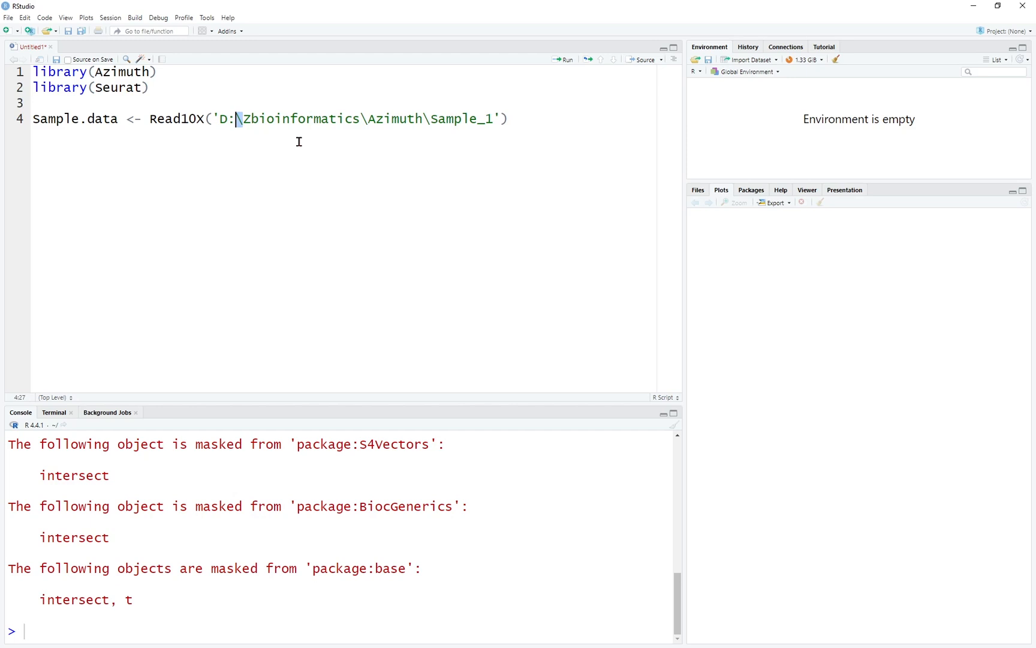
type("/")
- Finish the forward-slash path, run Read10X, and start Sample.data <- CreateSeuratObject(...)
double_click(364, 118)
type("/")
key("ctrl+Return")
type("Sampl")
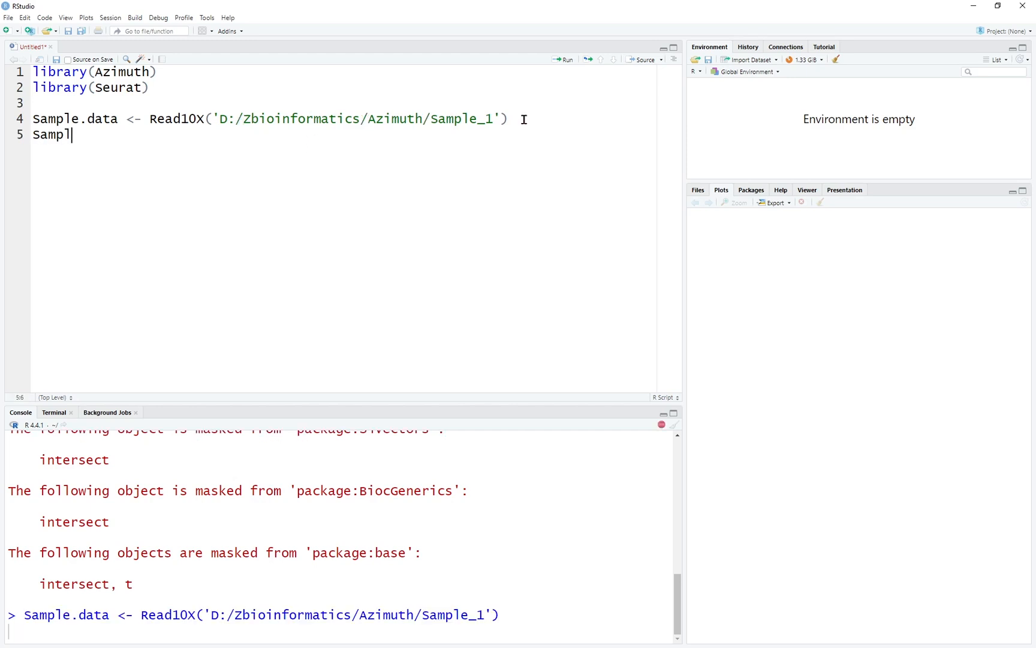
type("e.")
key("Tab")
type("<-Cr")
key("Tab")
type("con")
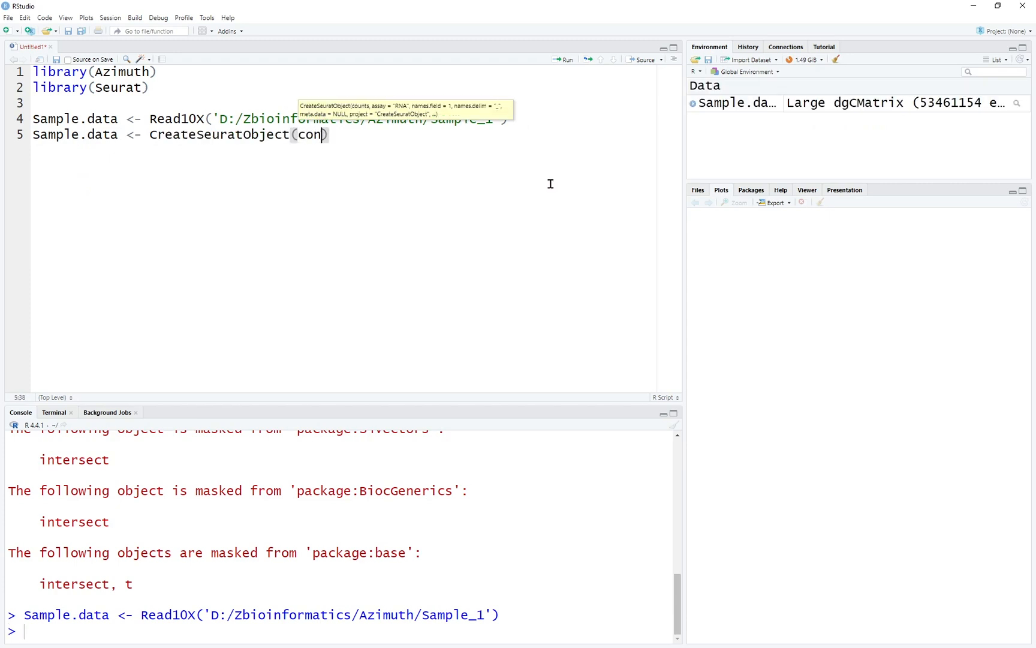
type("ts")
- Complete counts=Sample.data, project="testAzimuth" and run CreateSeuratObject
key("BackSpace")
key("BackSpace")
key("BackSpace")
type("unts=")
type("Sample.data")
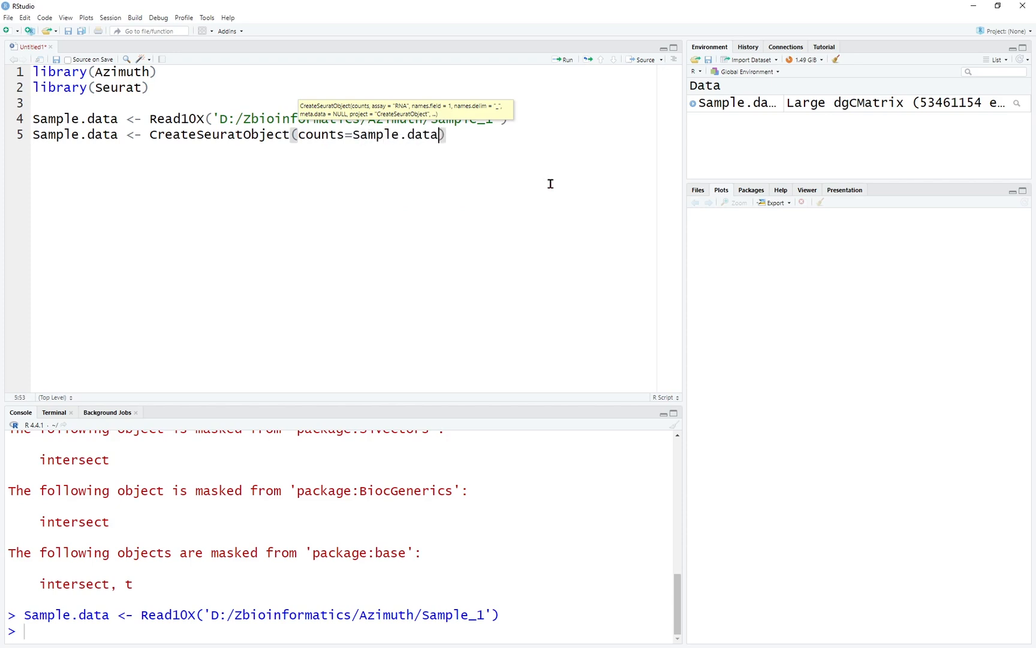
type(",")
key("Return")
type("project=\"")
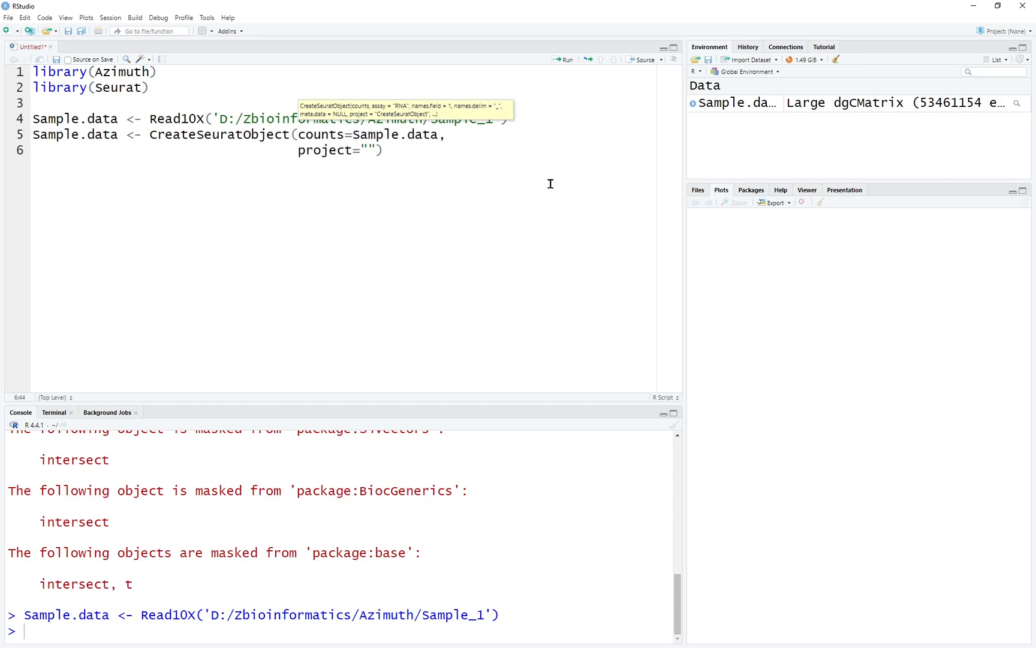
type("test")
type("Z")
type("zimuth")
key("ctrl+Return")
key("Return")
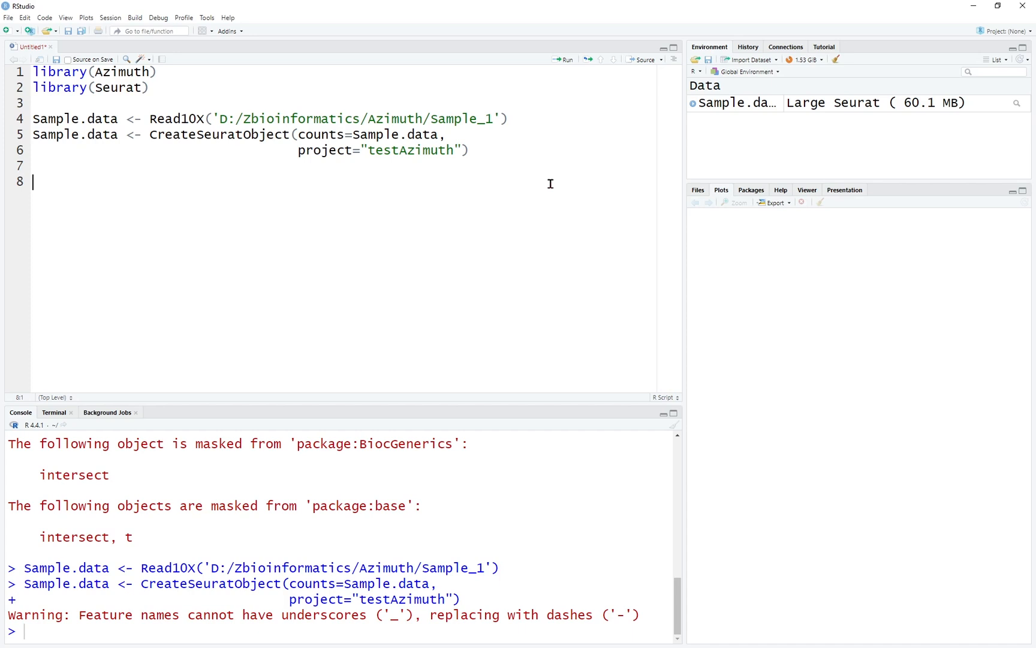
type("Sample.")
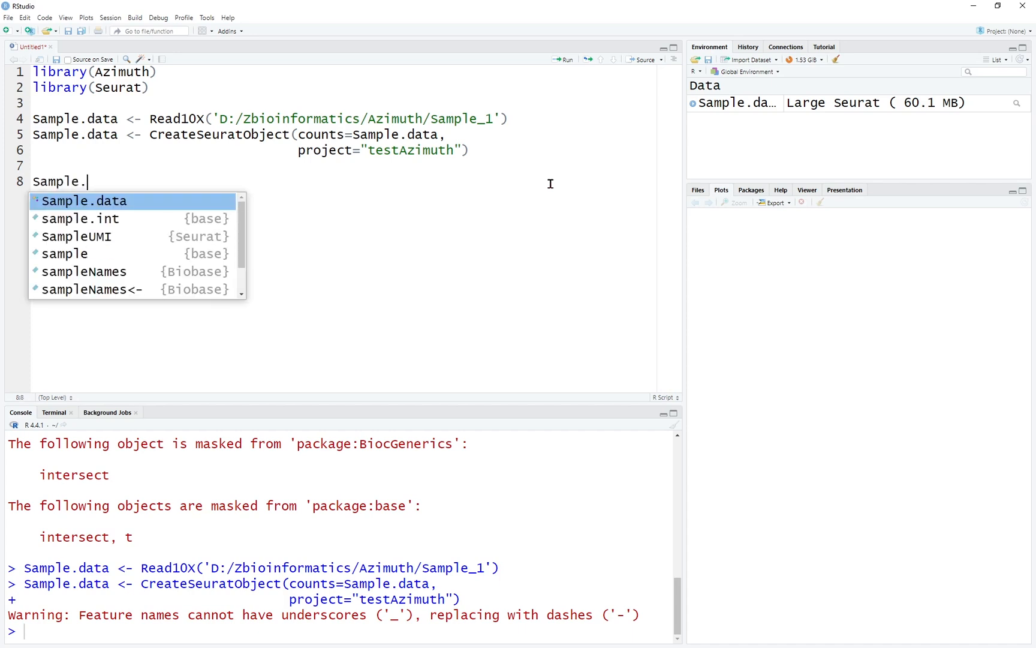
- Write NormalizeData, FindVariableFeatures and ScaleData lines on Sample.data and run the first two
key("Tab")
key("Return")
key("BackSpace")
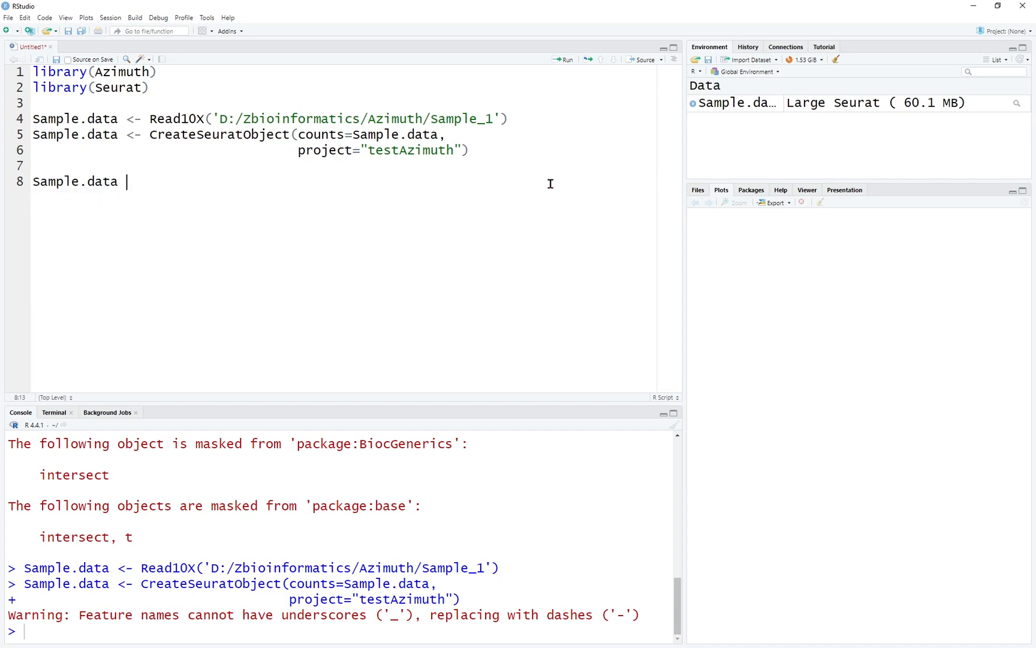
type("<-NormalizeData(Sample.data)")
key("Return")
type("Sample.data <-Find")
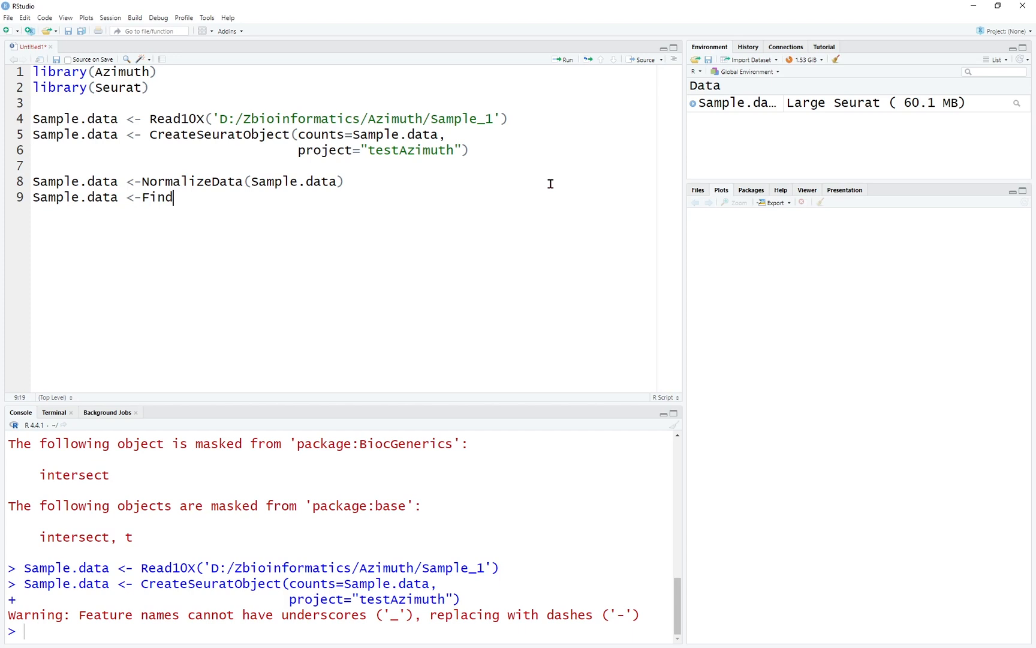
type("Va")
key("Tab")
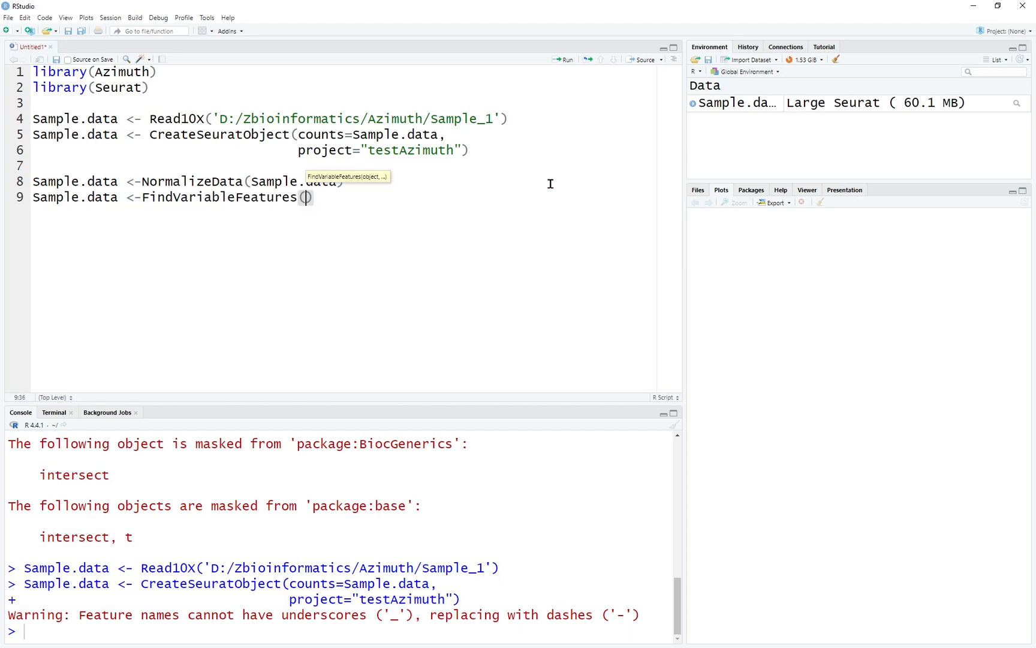
type("Sample.data")
key("Return")
type("Sample.data <-Sca")
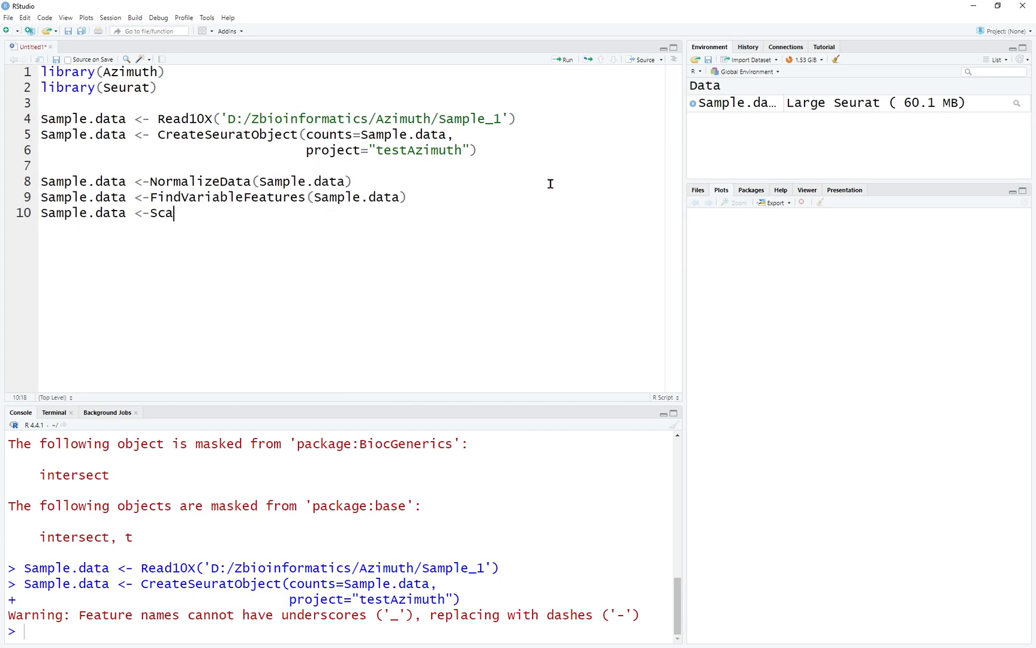
type("leData(Sample.data)")
key("ctrl+Return")
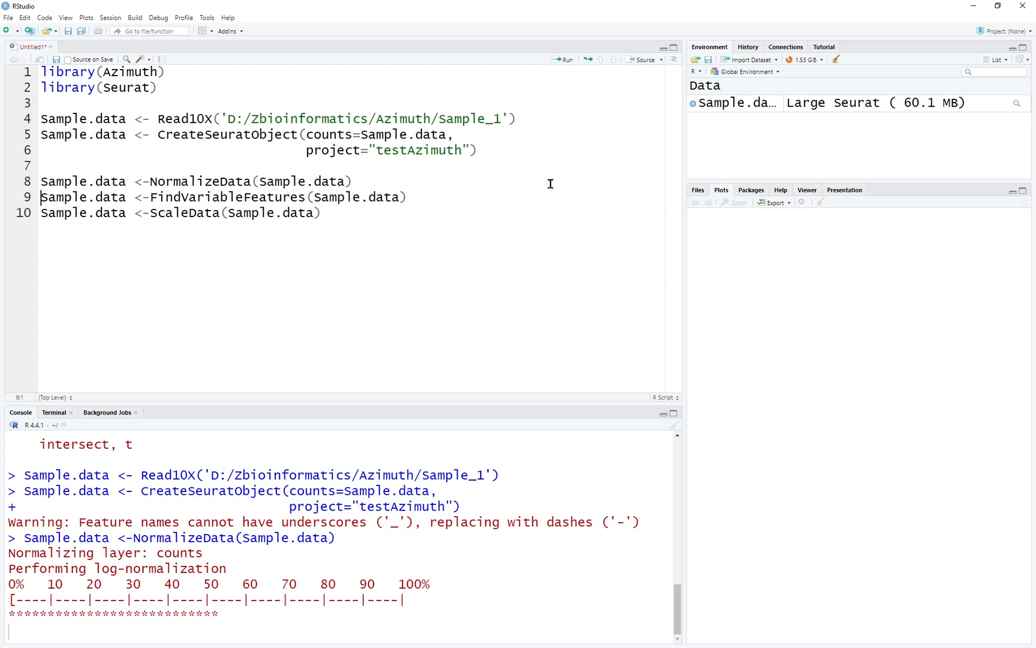
key("ctrl+Return")
key("ctrl+Return")
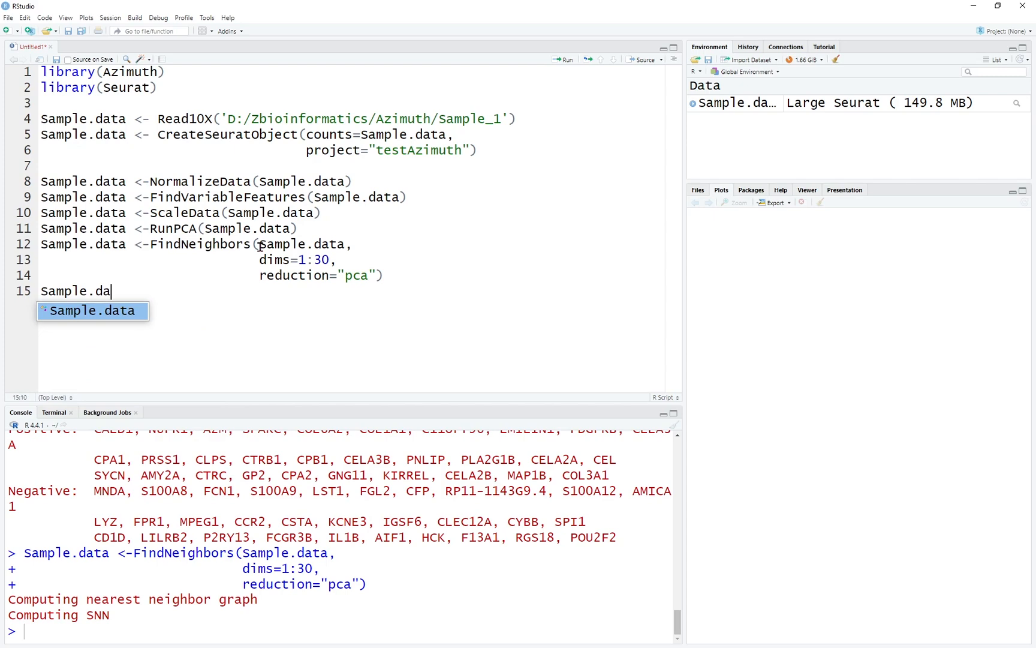
type("DimP")
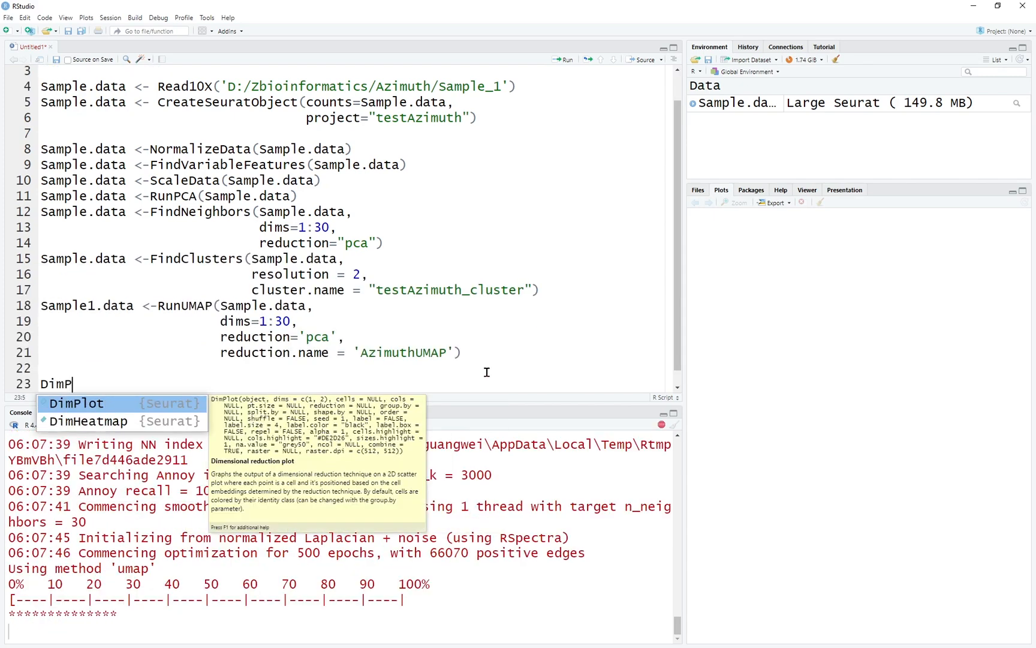
type("lot(")
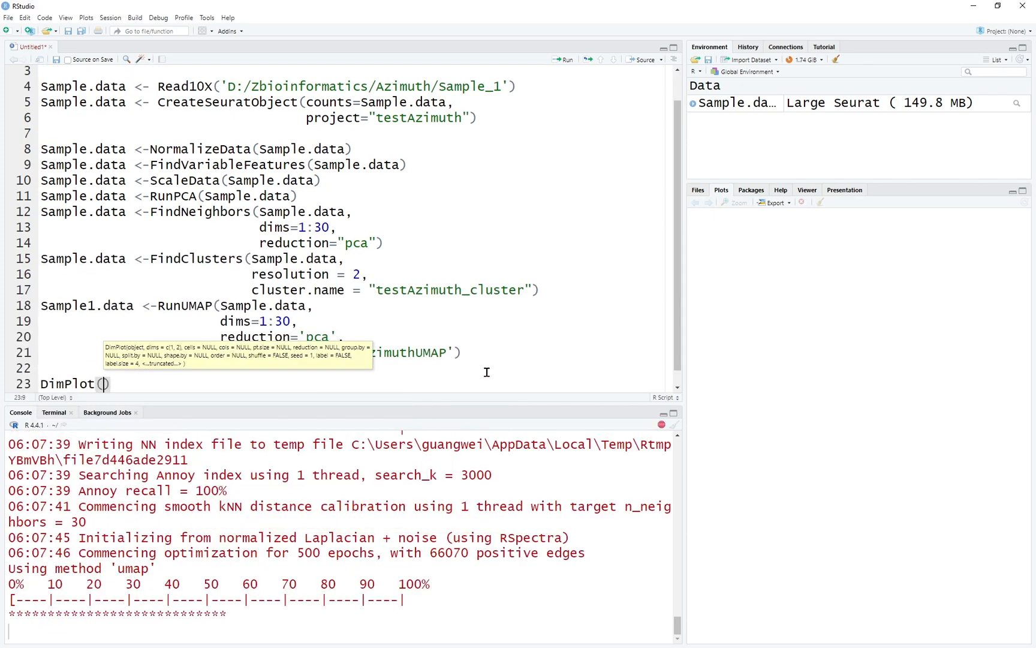
type("Samp")
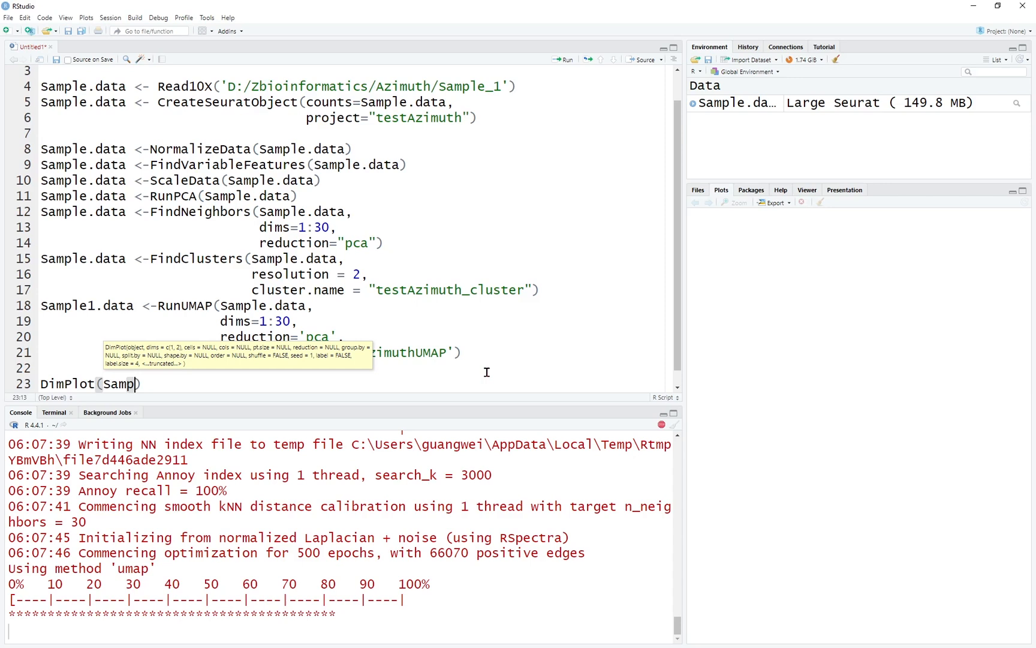
type("le1.data,")
- Give DimPlot reduction = "AzimuthUMAP" and a group.by argument on separate lines
key("Return")
type("reduction")
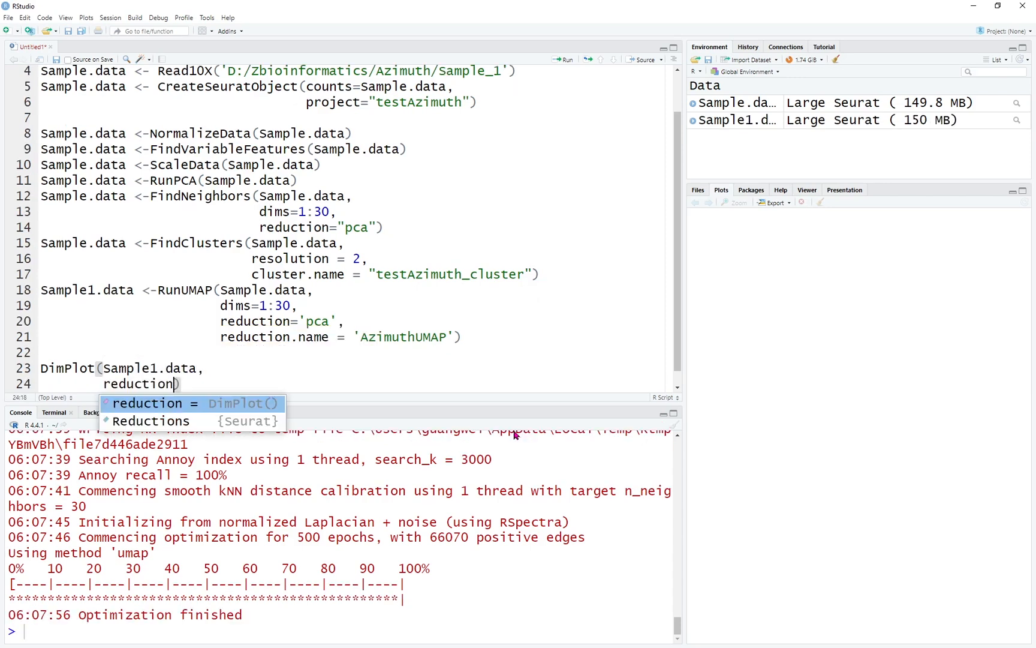
type("='")
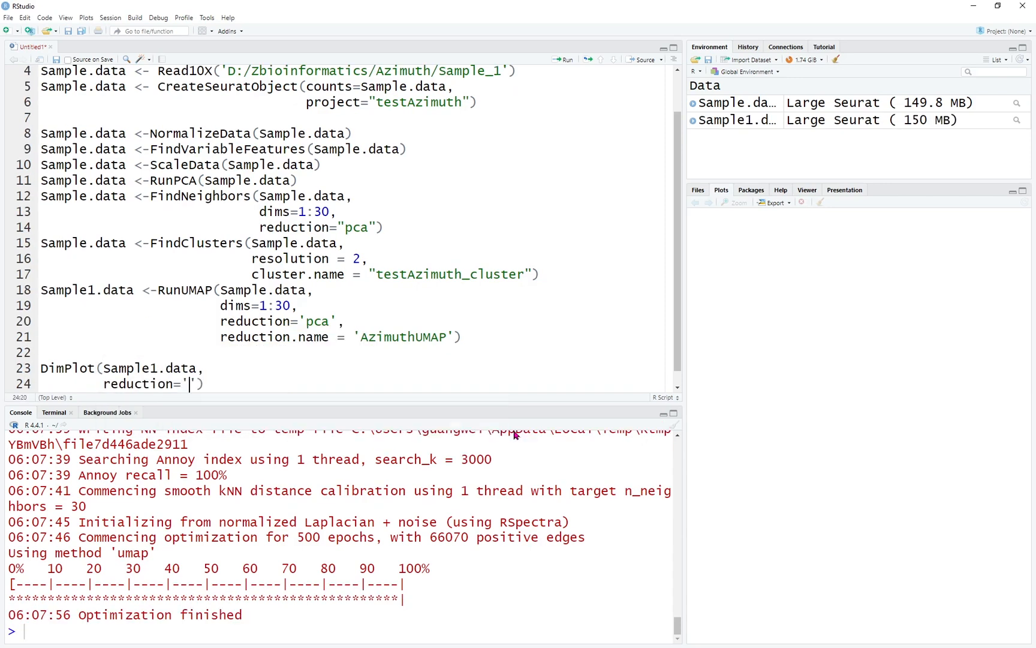
type("Az")
type("imuth")
type("UMPA")
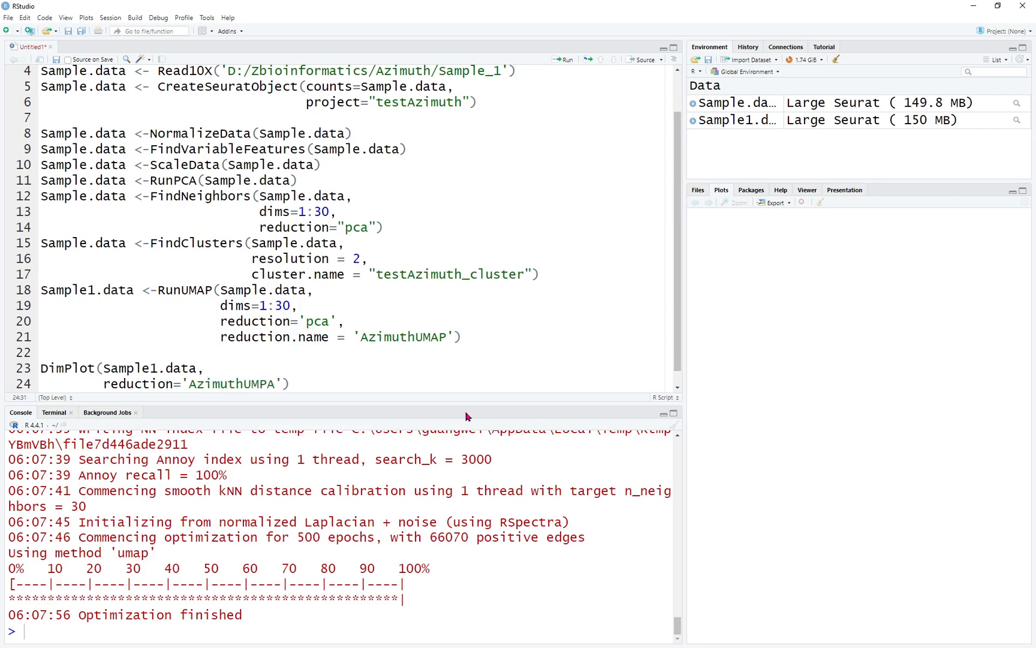
key("BackSpace")
key("BackSpace")
type("AP")
key("Right")
type(",")
key("Return")
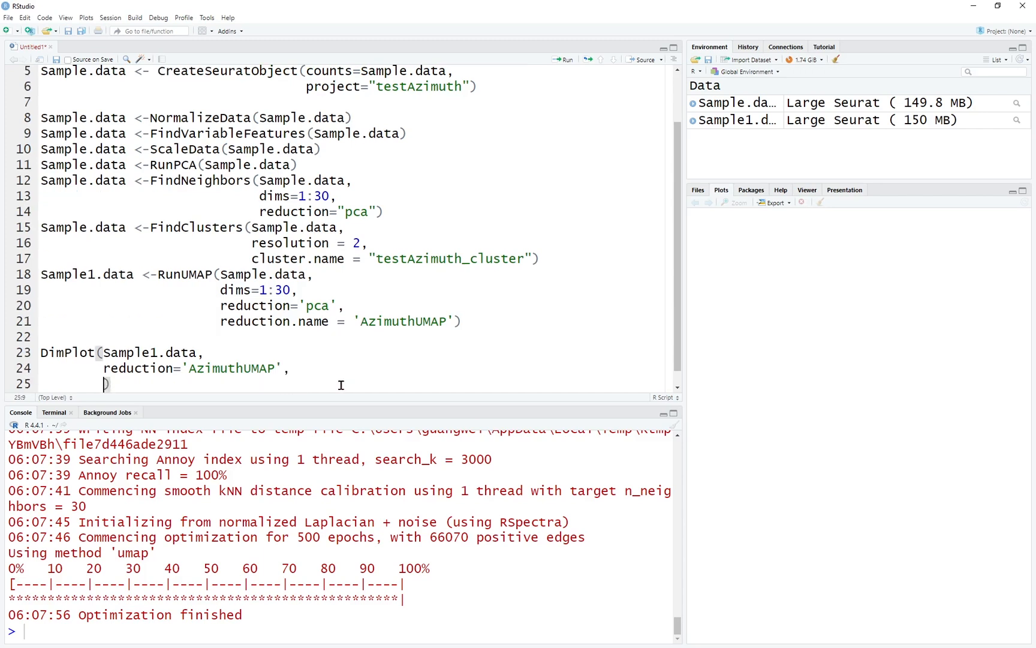
type("group.")
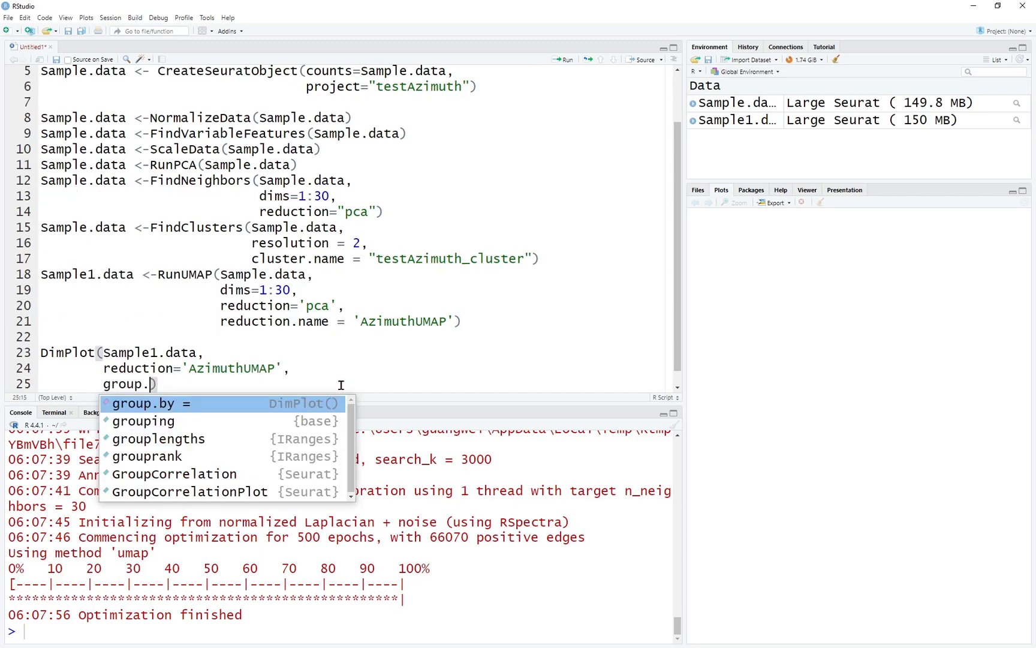
key("Tab")
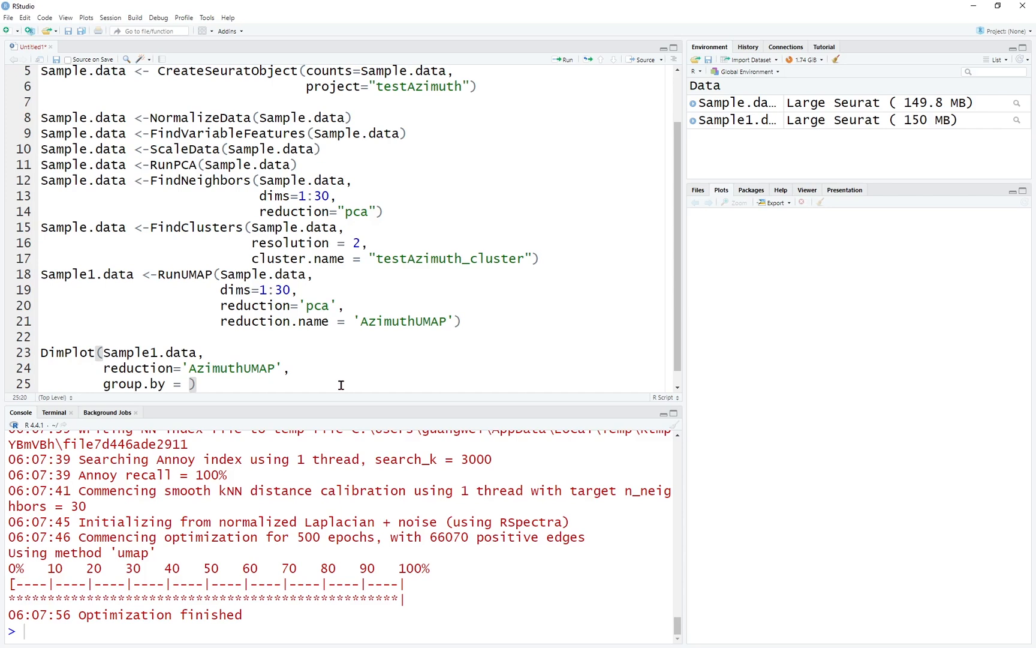
type("\"orig")
- Set group.by = "orig.ident" and run DimPlot to draw the testAzimuth UMAP
left_click_drag(308, 87, 456, 87)
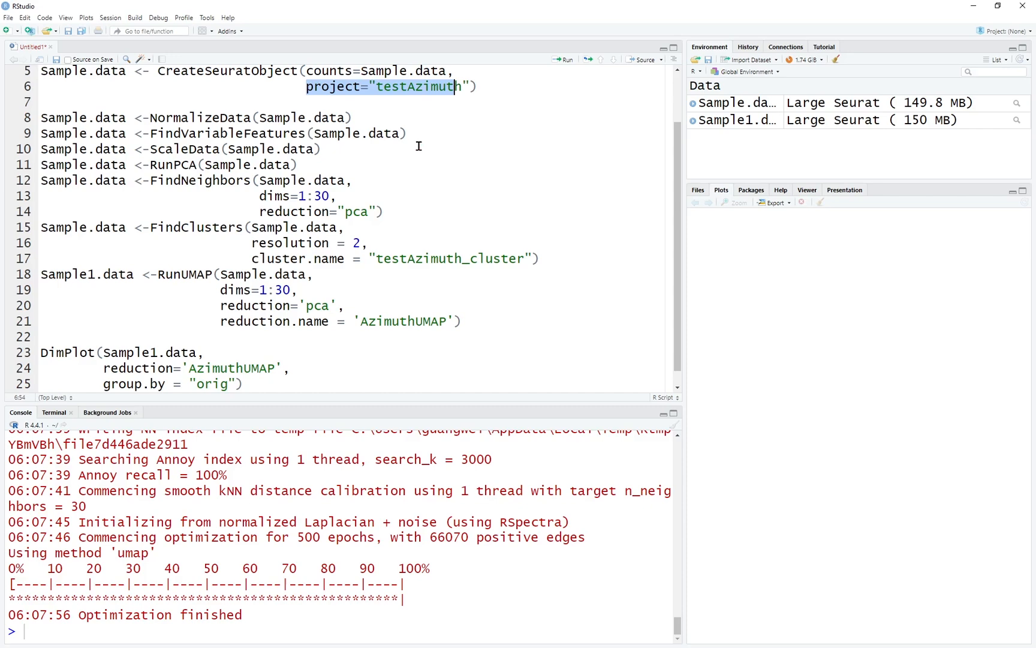
left_click(280, 384)
key("Left")
key("Left")
type(".ident")
key("ctrl+Return")
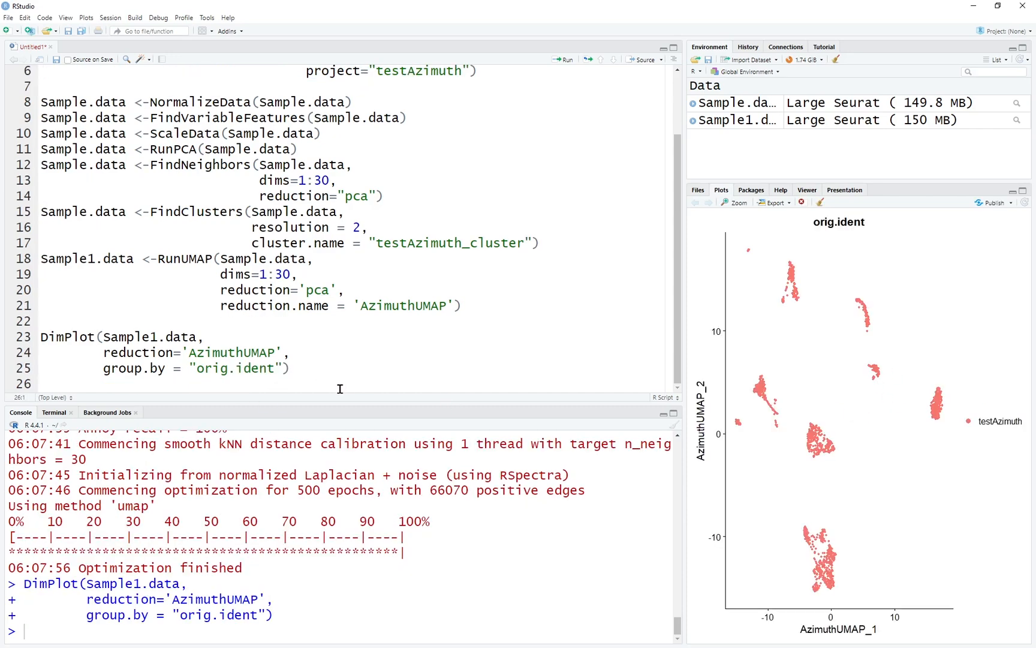
- Write Sample1.data <- RunAzimuth(Sample1.data, reference = "") on line 27 with autocomplete
key("Return")
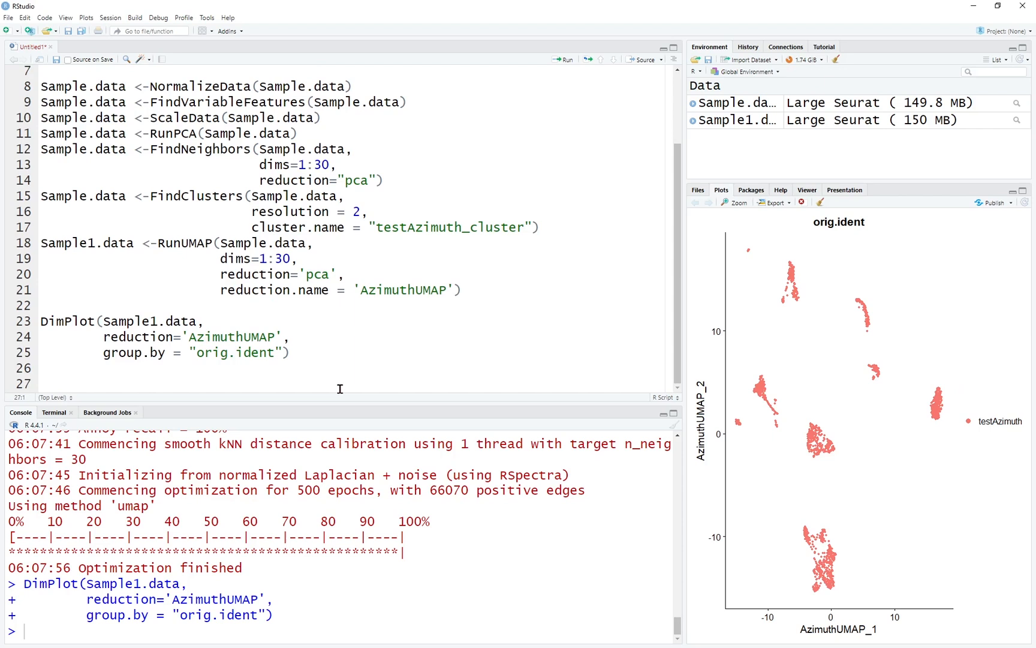
type("D")
key("BackSpace")
type("Sa.p")
key("BackSpace")
key("BackSpace")
type("mple")
type("1")
key("Tab")
type("<")
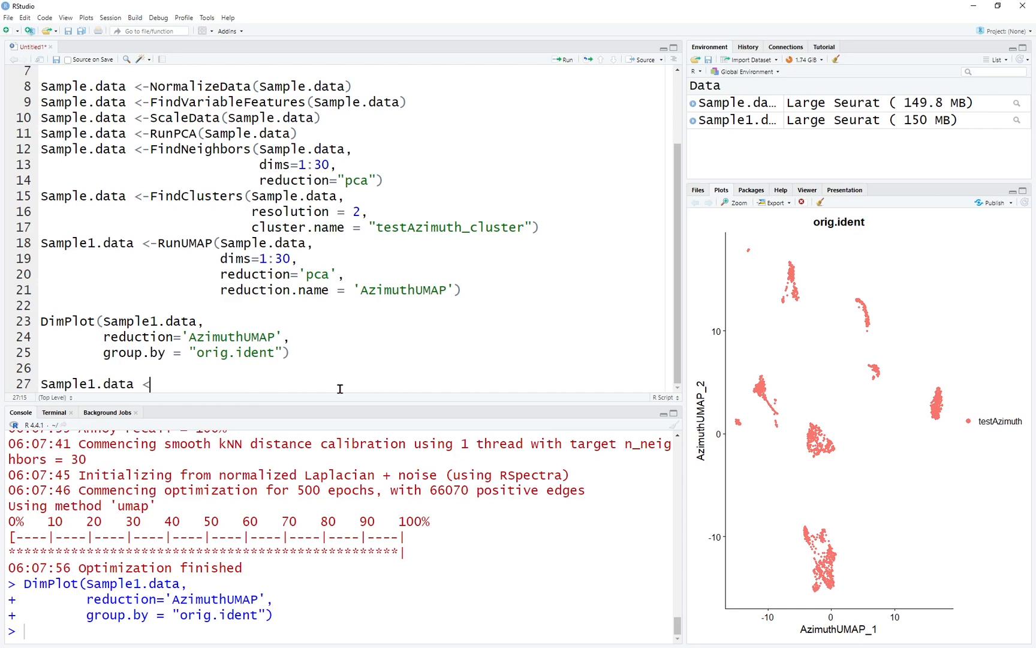
type("-RUN")
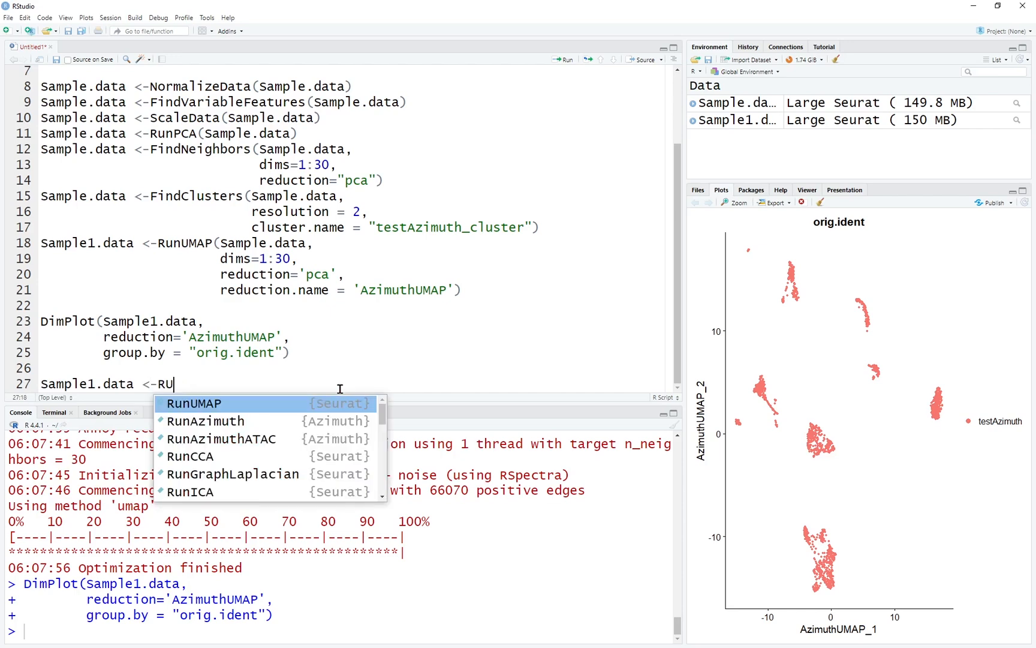
key("BackSpace")
type("un")
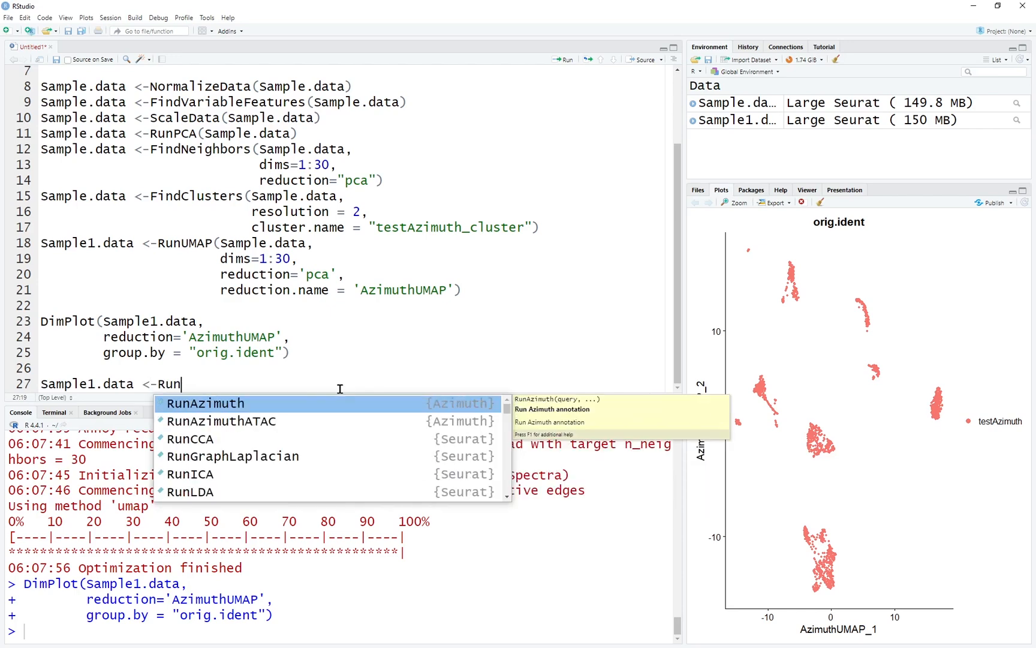
key("Tab")
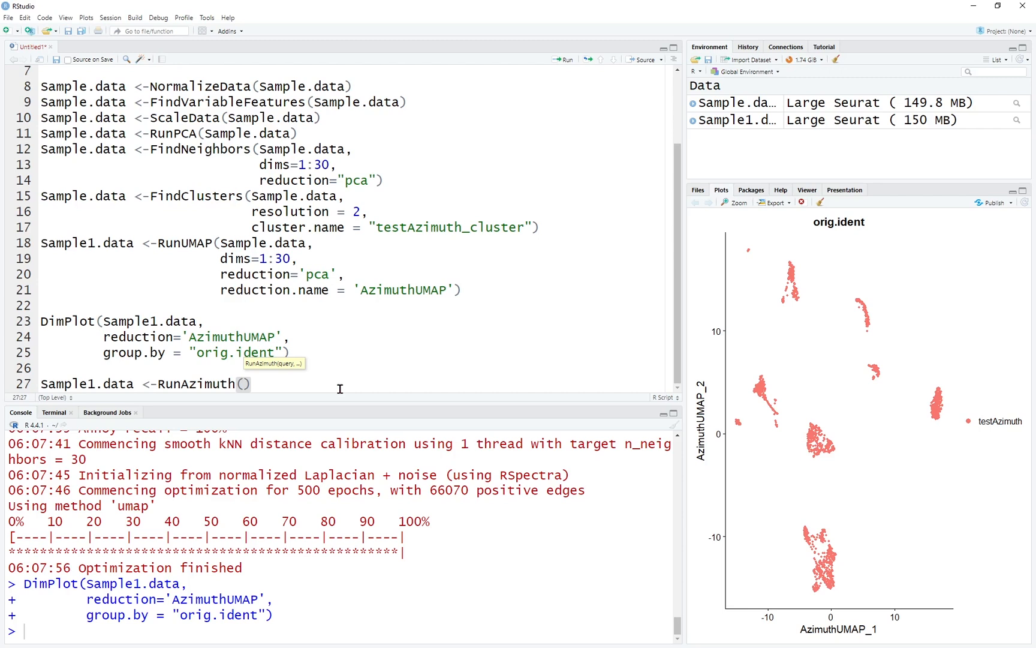
type("Sample1")
type(".data,refe")
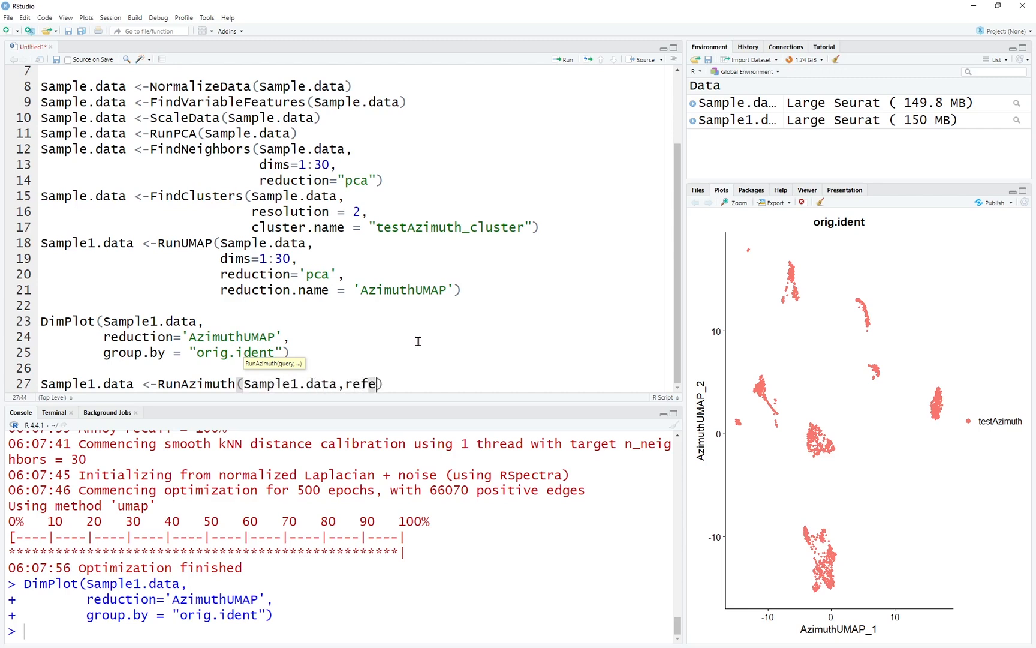
type("re")
key("Tab")
type("\"")
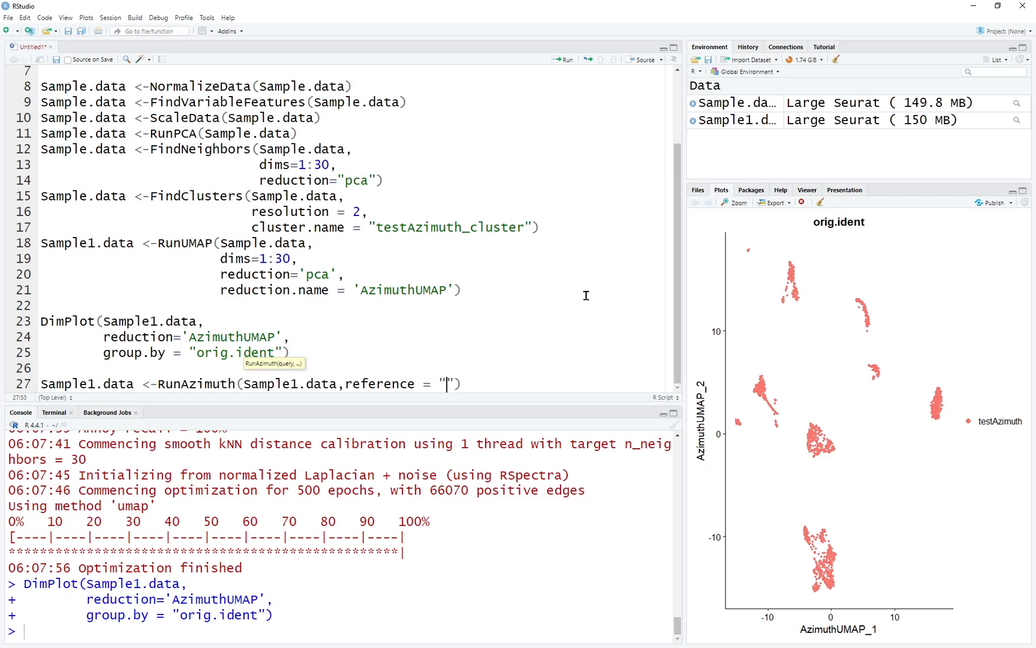
- Create a new folder named ref inside the Azimuth folder in File Explorer
key("alt+Tab")
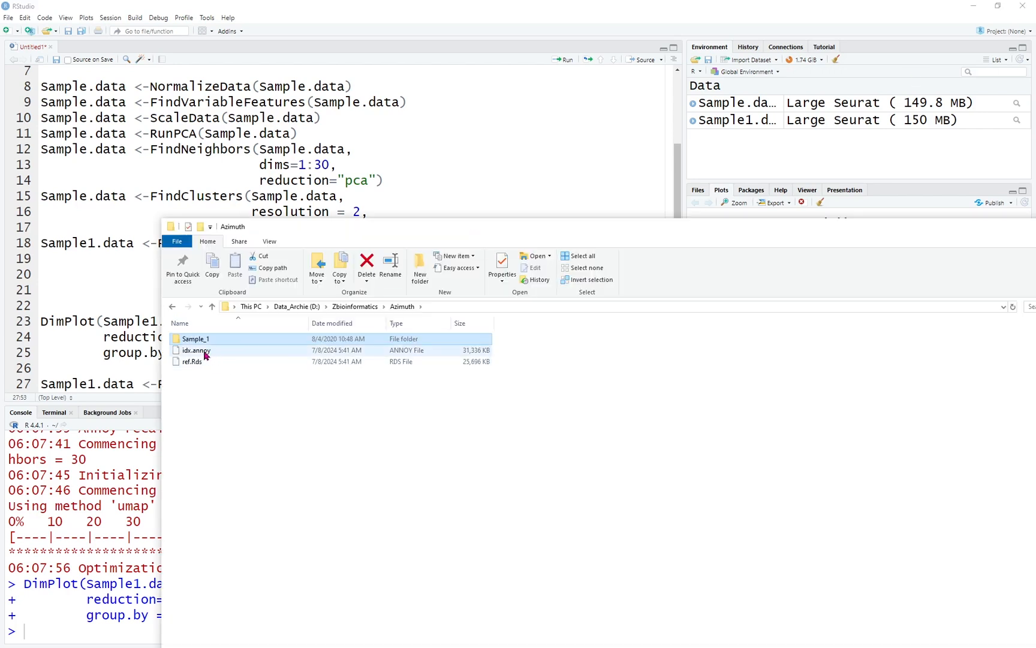
left_click(196, 350)
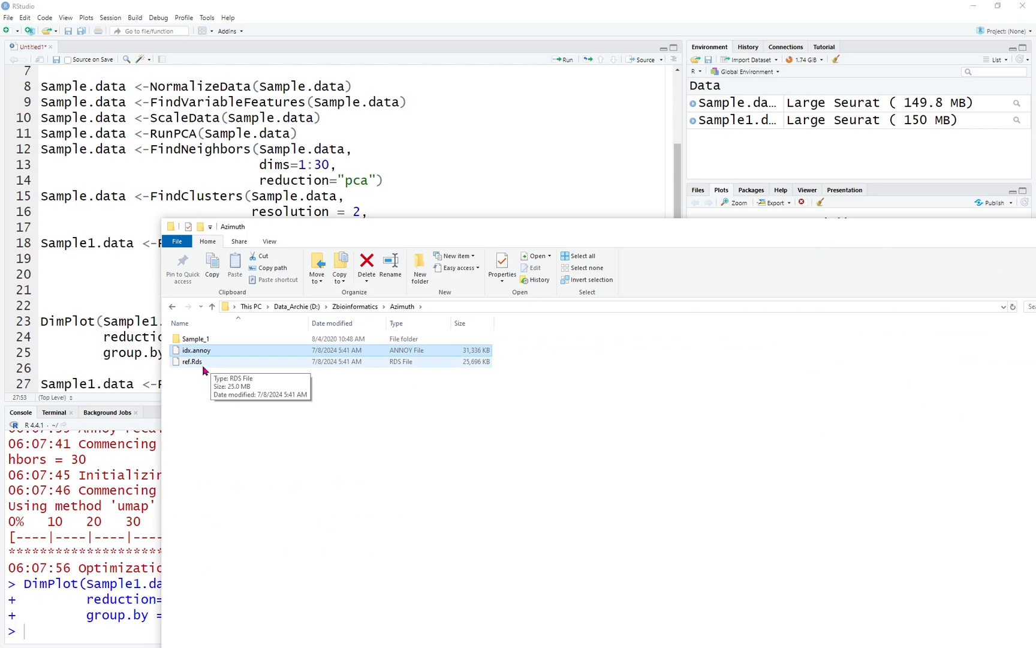
left_click(204, 371)
right_click(227, 411)
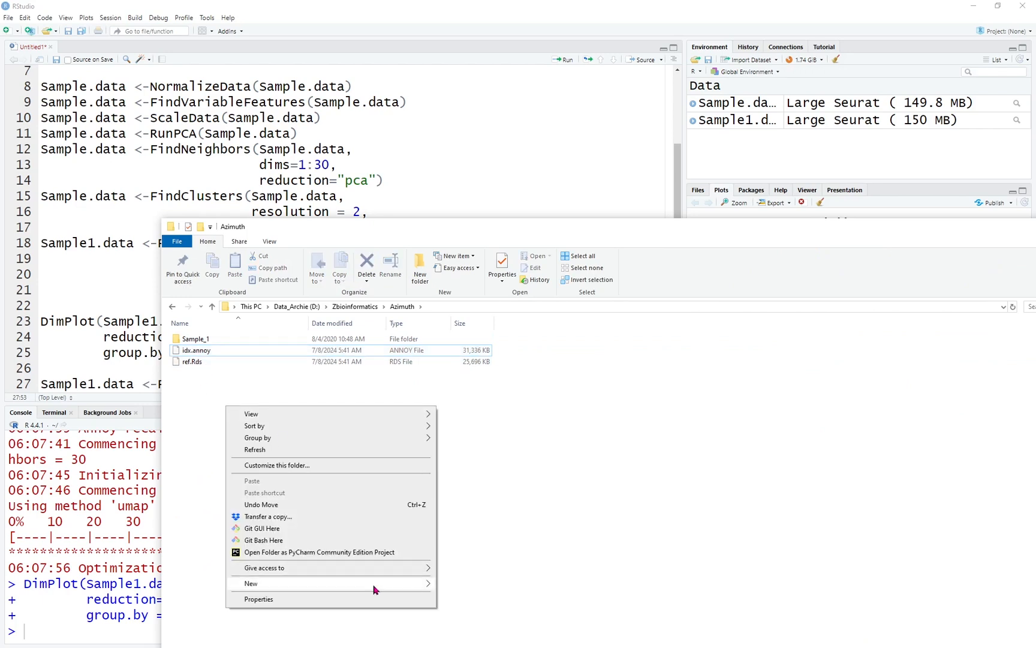
mouse_move(336, 582)
left_click(525, 414)
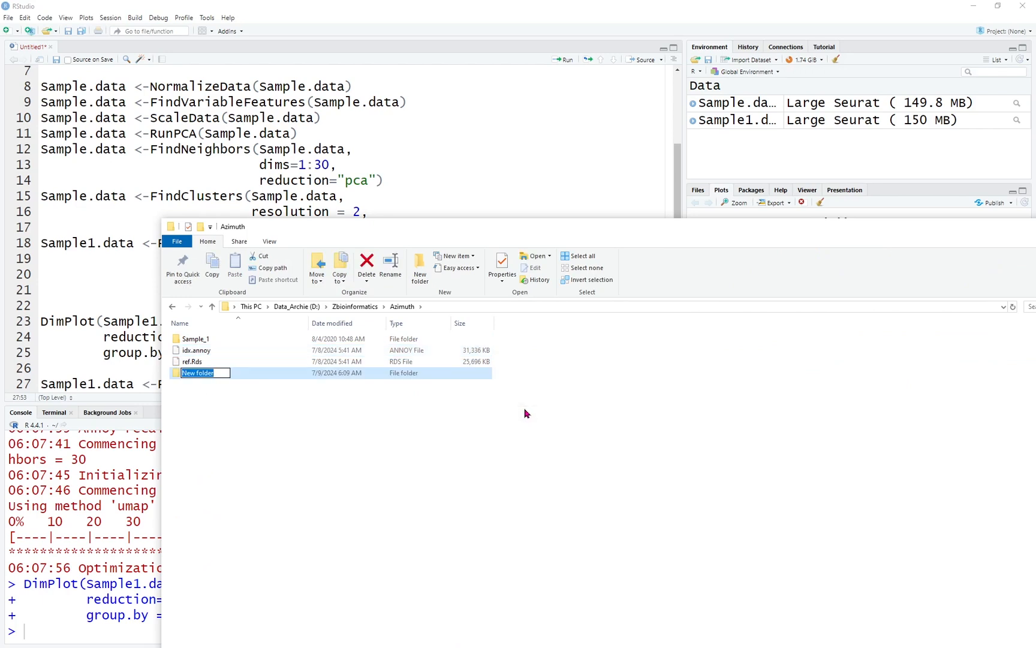
type("ref")
left_click(205, 354)
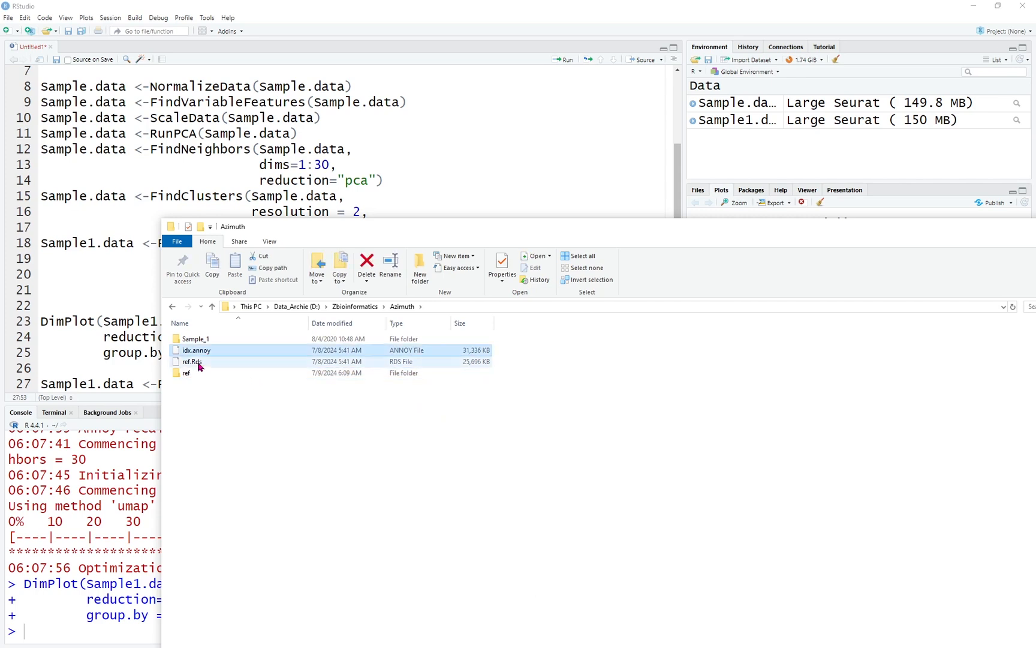
- Move idx.annoy and ref.Rds into ref, copy the folder's path and return to RStudio
left_click(194, 361, "shift")
left_click_drag(195, 362, 192, 374)
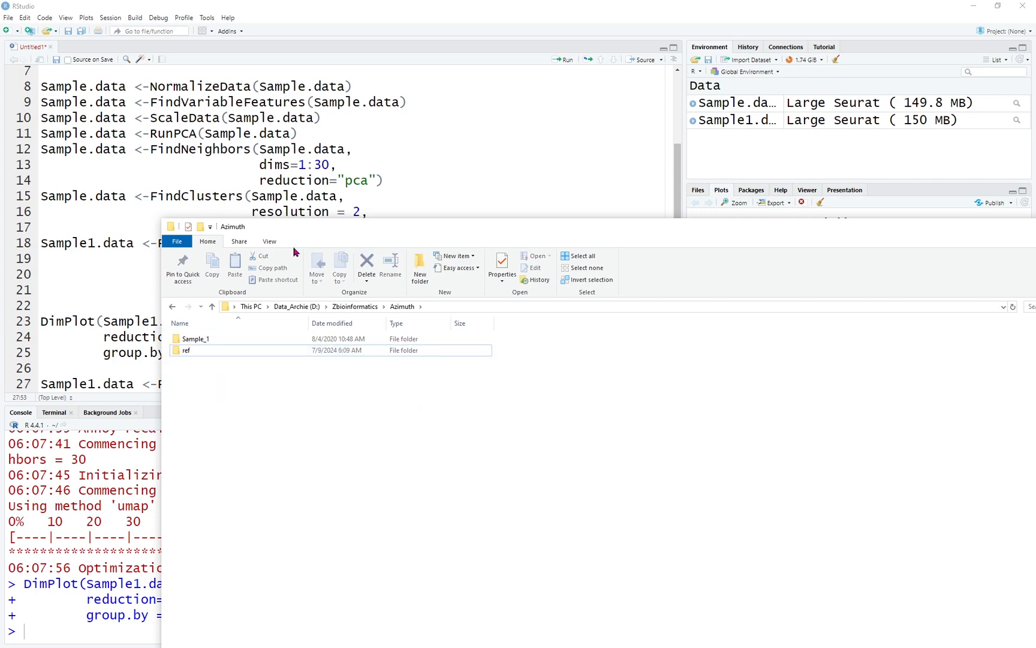
double_click(203, 350)
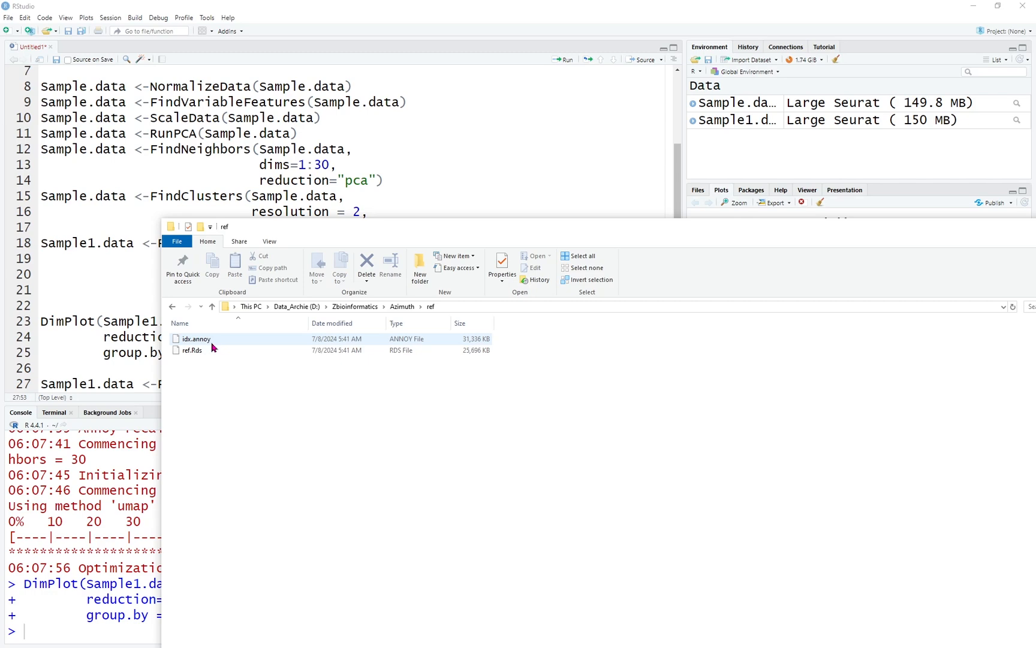
left_click(453, 306)
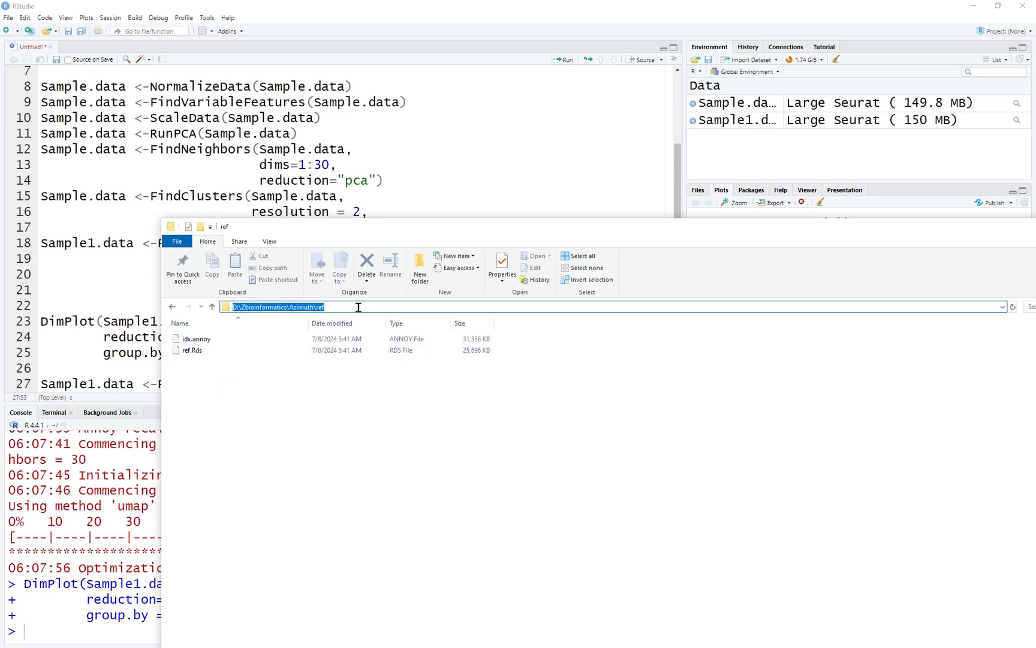
key("ctrl+c")
key("alt+Tab")
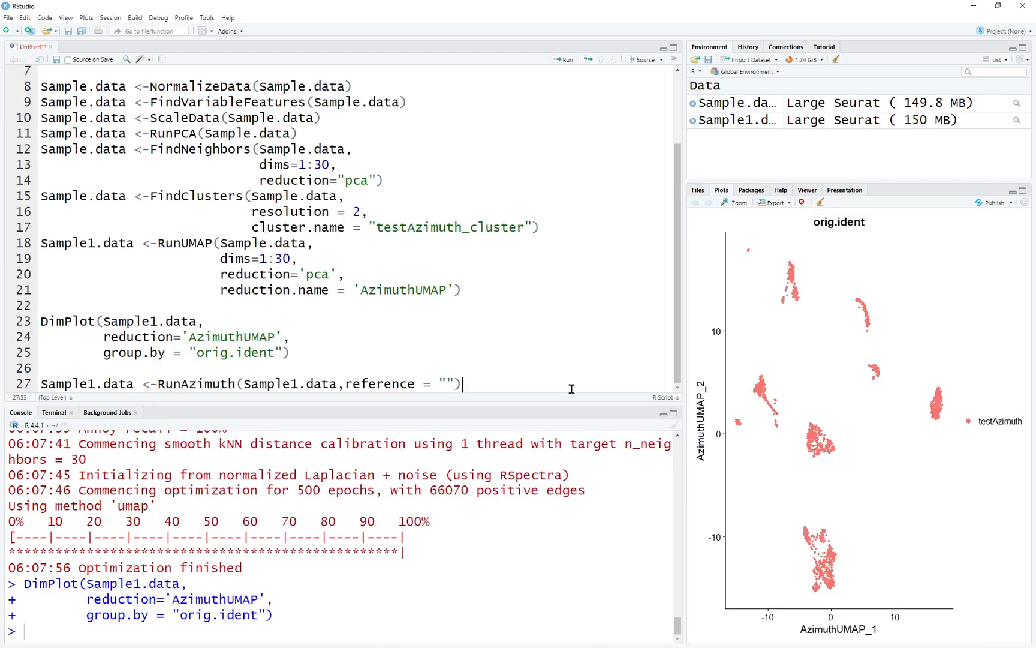
- Paste the ref folder path into reference = "" and fix the slash after D:
key("Left")
key("ctrl+v")
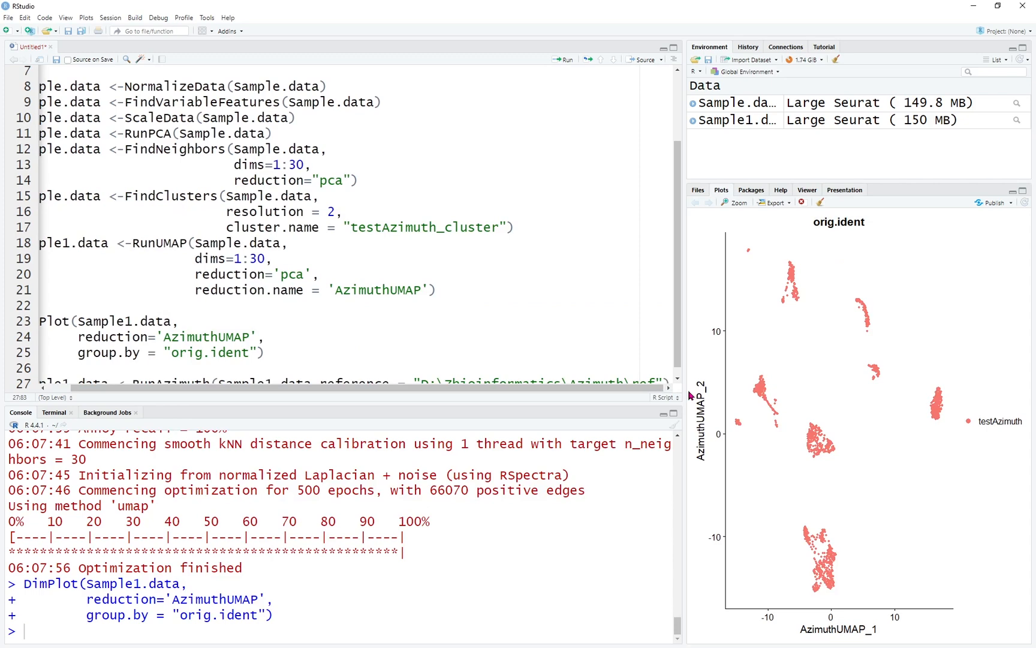
mouse_move(684, 401)
left_mouse_down()
mouse_move(703, 402)
mouse_move(646, 438)
left_mouse_up()
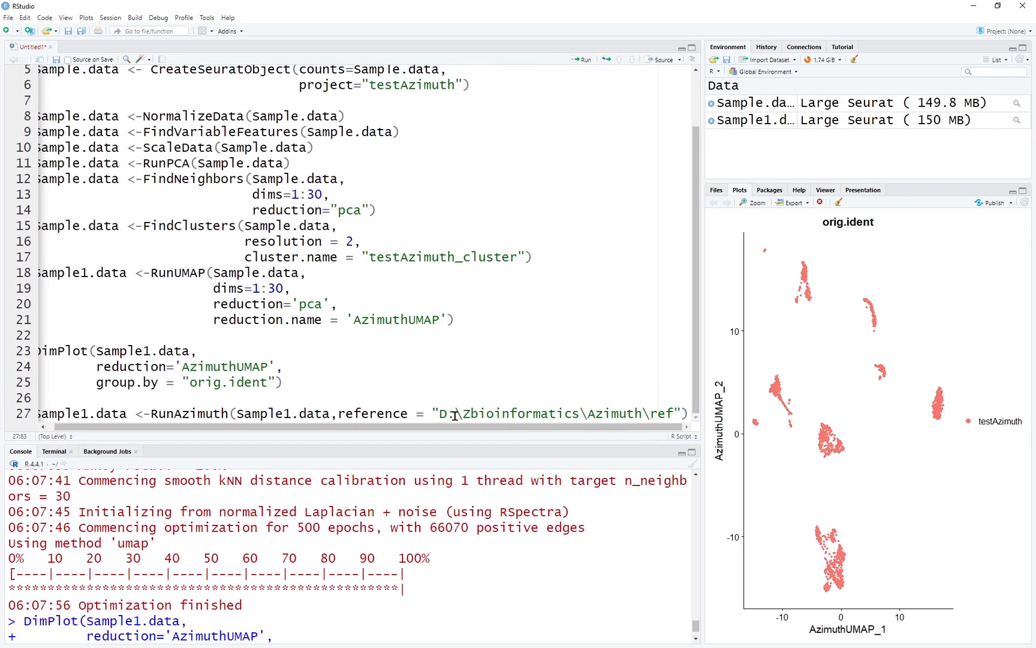
left_click(458, 414)
key("BackSpace")
type("/")
- Make the path D:/Zbioinformatics/Azimuth/ref with forward slashes and run RunAzimuth
left_click(587, 414)
key("BackSpace")
type("/")
left_click(648, 413)
key("BackSpace")
type("/")
key("ctrl+Return")
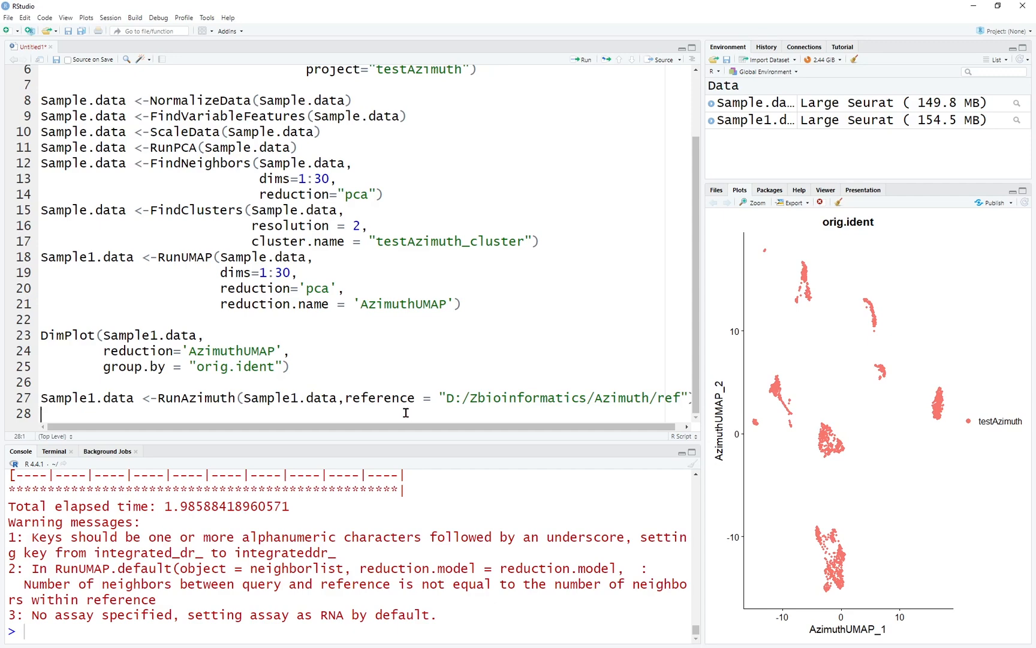
key("Return")
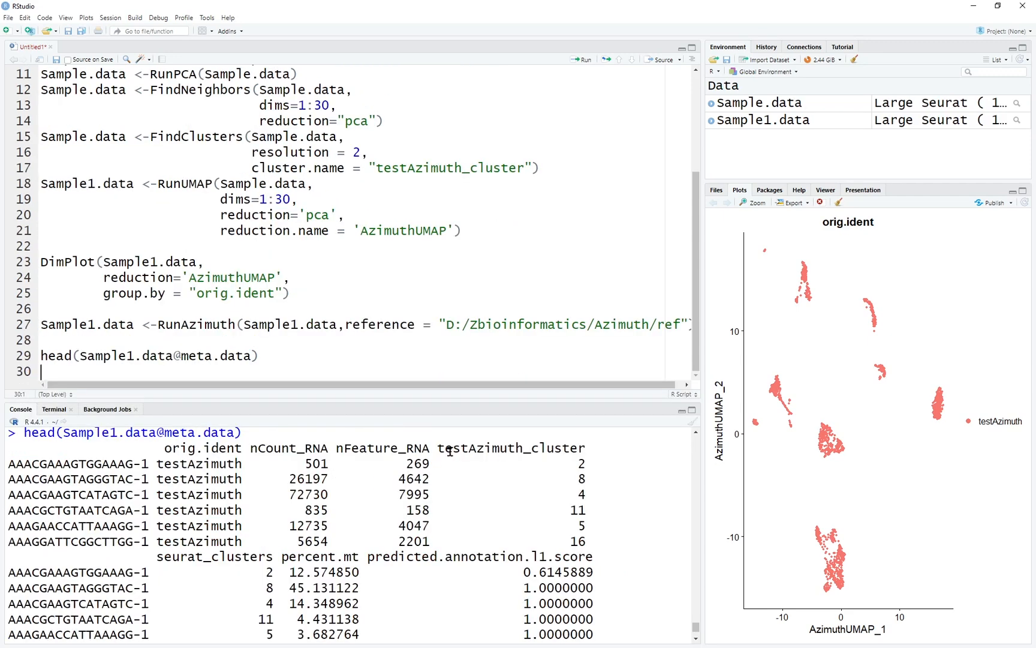
mouse_move(437, 447)
left_mouse_down()
mouse_move(593, 447)
mouse_move(584, 543)
left_mouse_up()
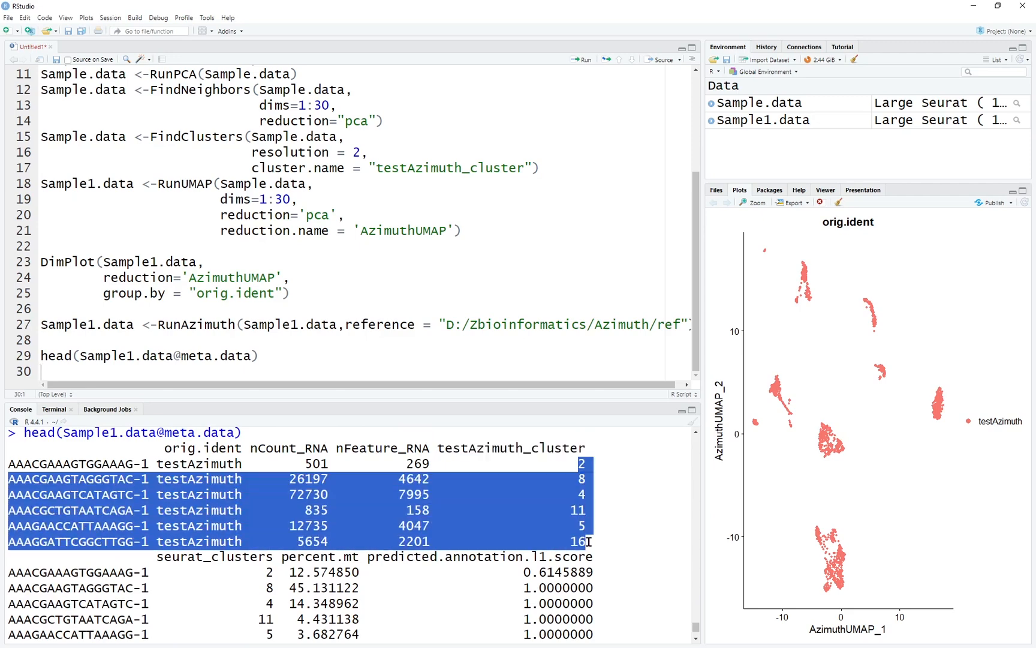
scroll(350, 519, "down", 3)
left_click_drag(156, 523, 336, 523)
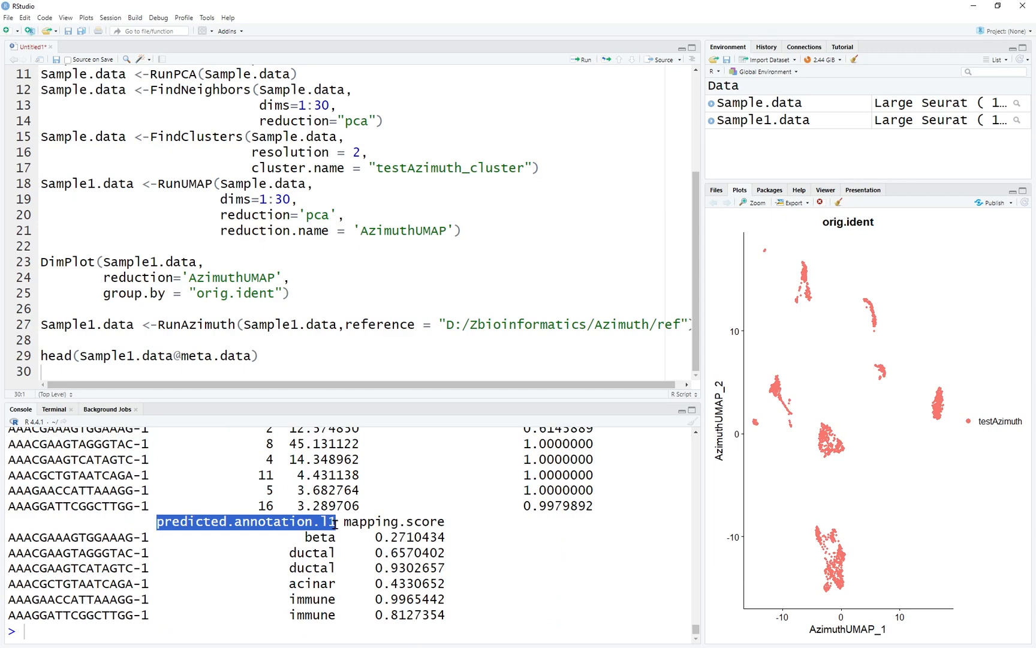
left_click_drag(287, 553, 334, 553)
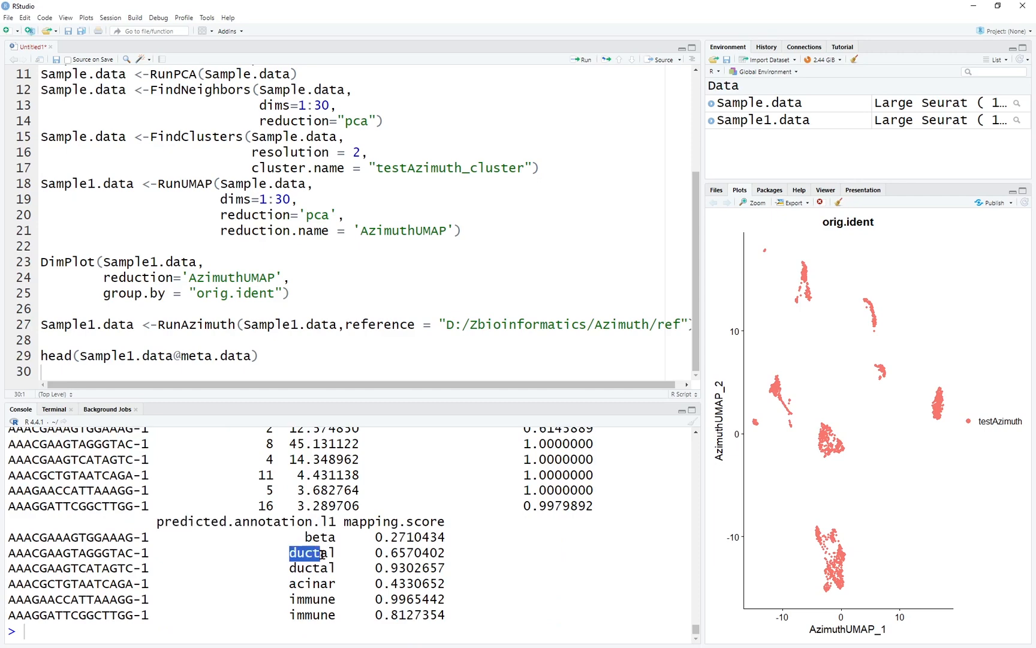
mouse_move(288, 584)
left_mouse_down()
mouse_move(341, 584)
mouse_move(340, 600)
left_mouse_up()
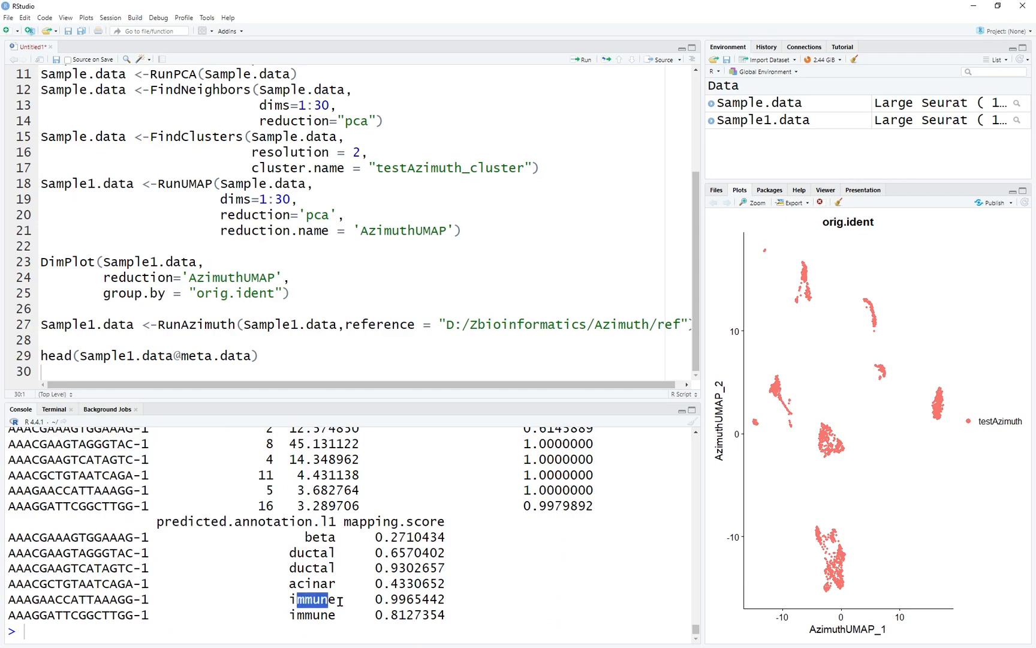
scroll(359, 608, "up", 3)
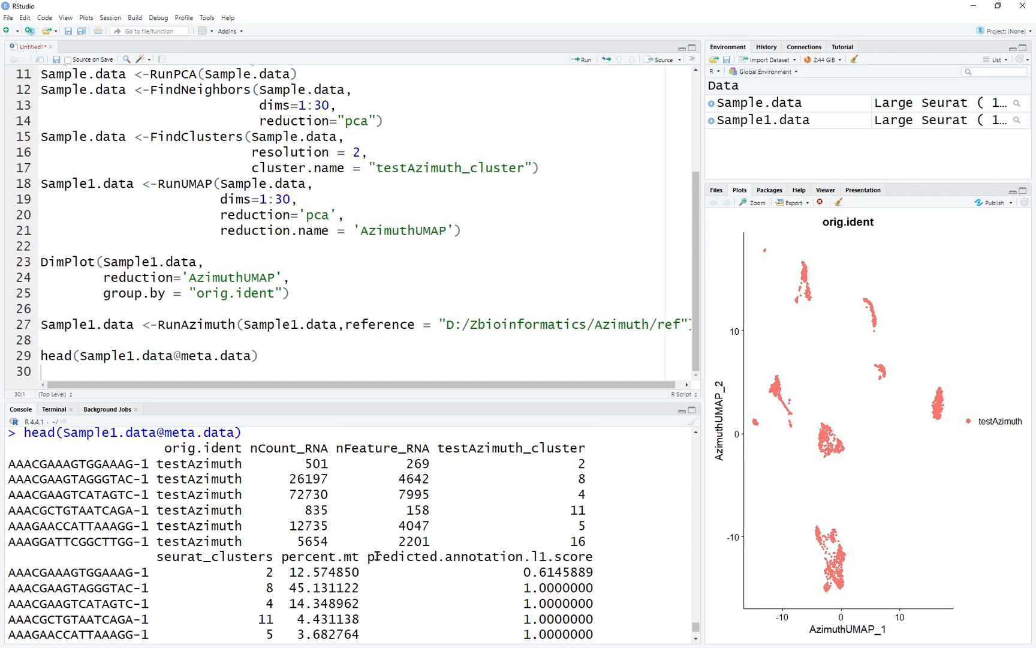
left_click_drag(369, 556, 600, 557)
scroll(583, 581, "down", 3)
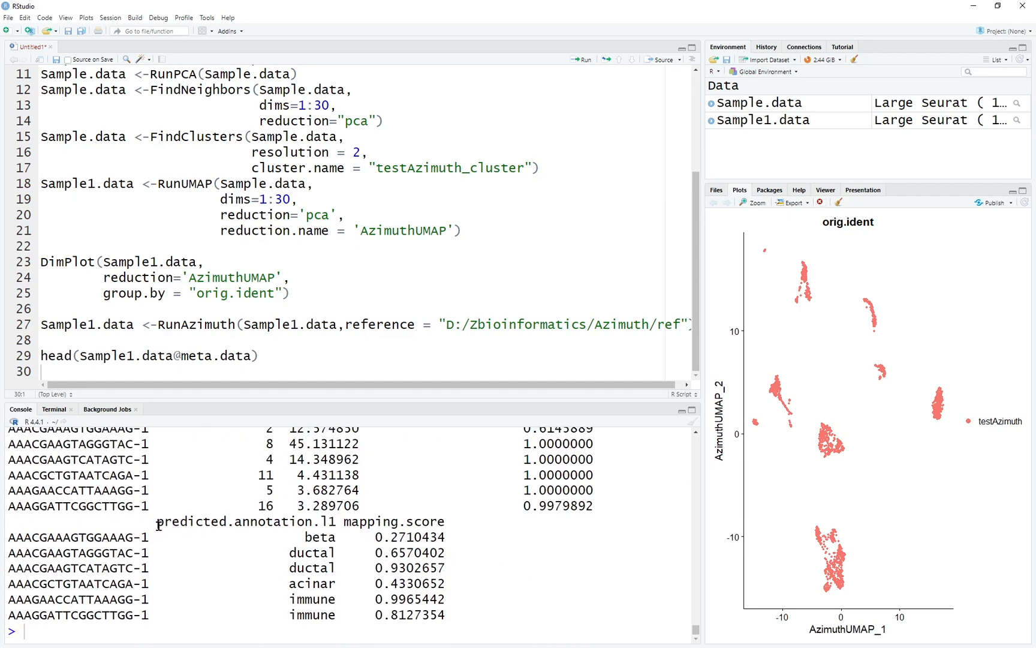
left_click_drag(159, 523, 337, 524)
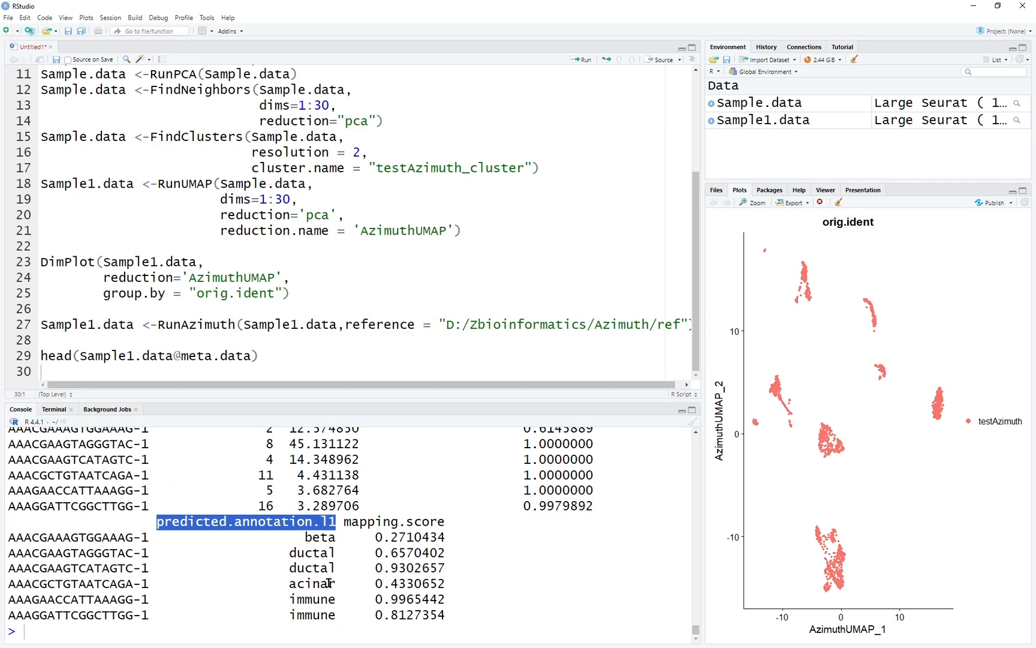
- Write DimPlot(Sample1.data, reduction="AzimuthUMAP", ...) with a group.by argument on a new script line
left_click(336, 356)
type("Dim")
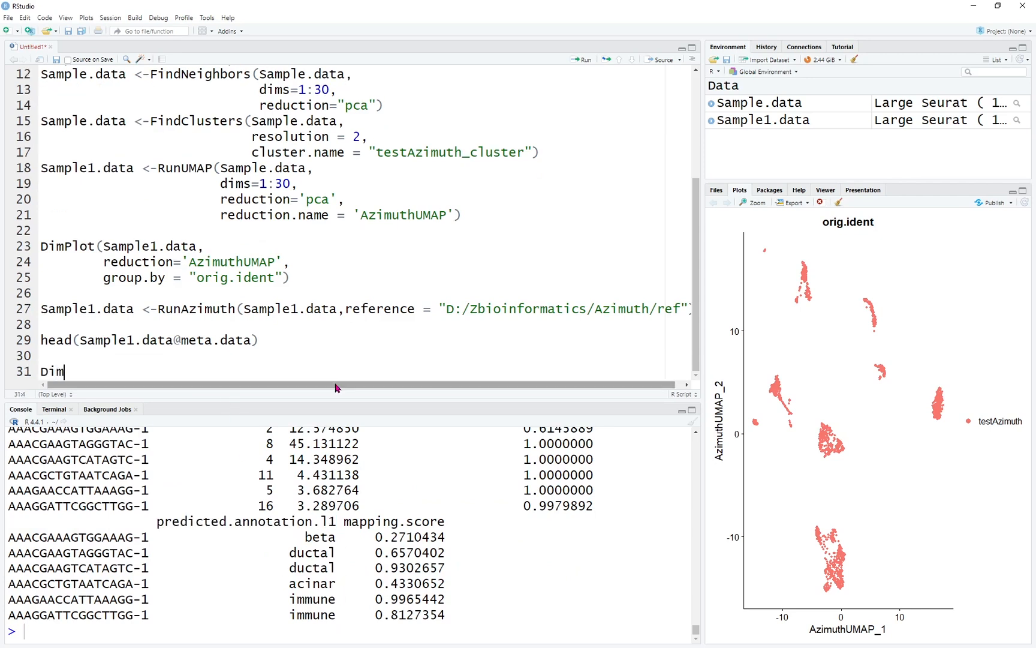
type("Plot(Sample1.da")
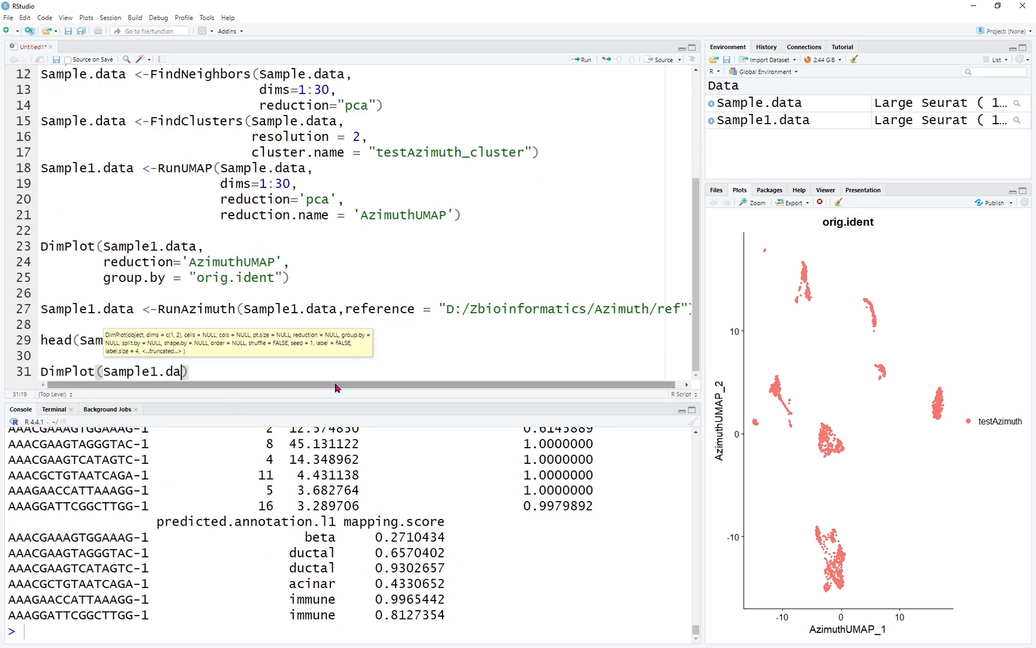
type("ta,reduction=\"")
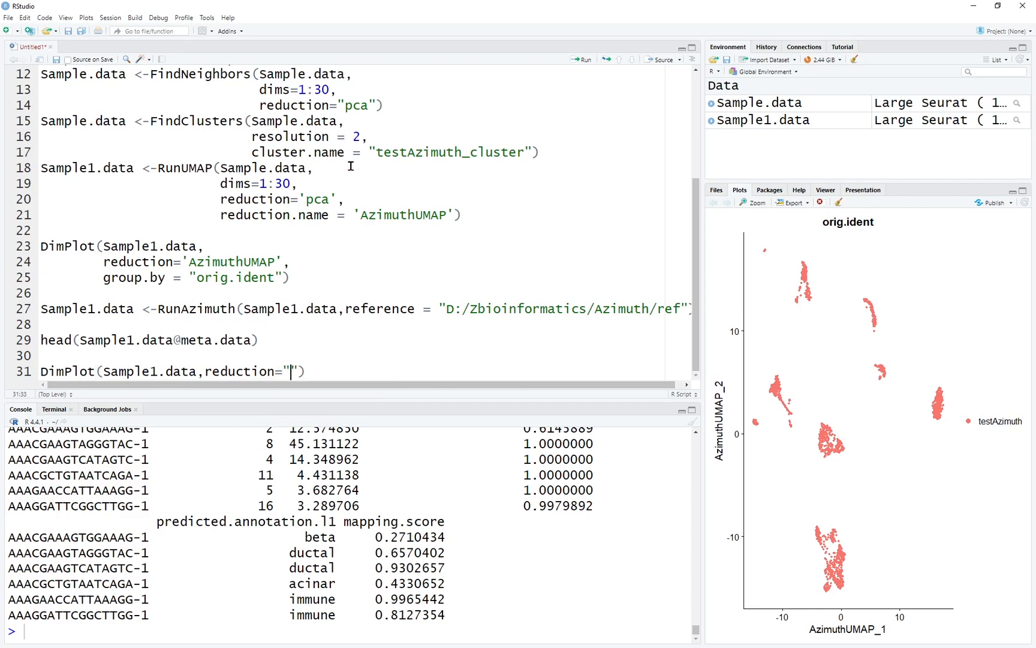
type("Azimut")
type("h")
type("UMAP")
key("Right")
type(",")
key("Return")
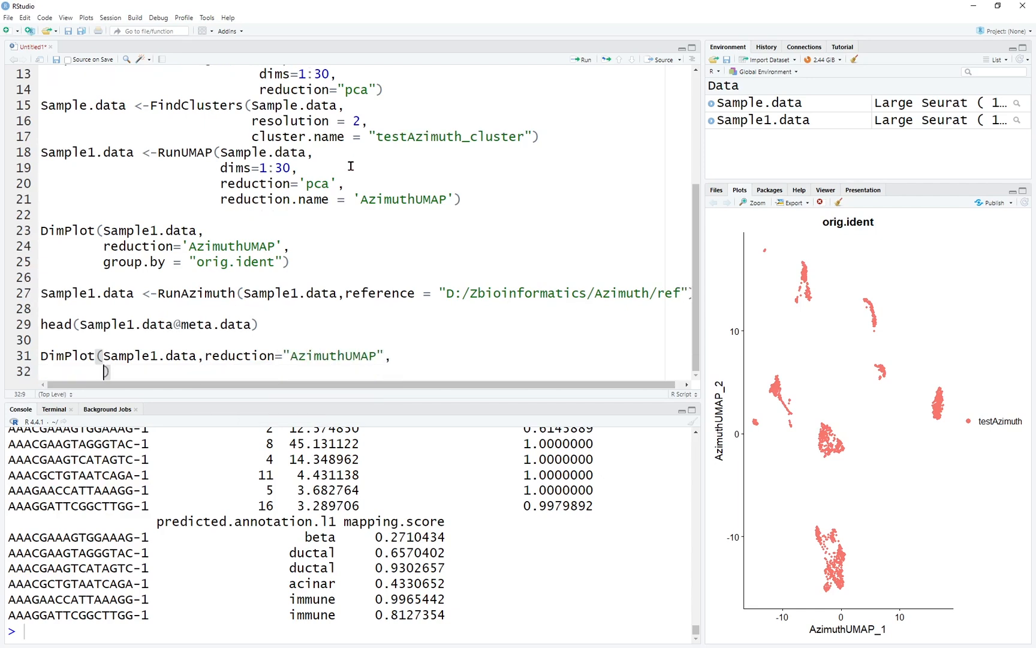
type("group")
key("Tab")
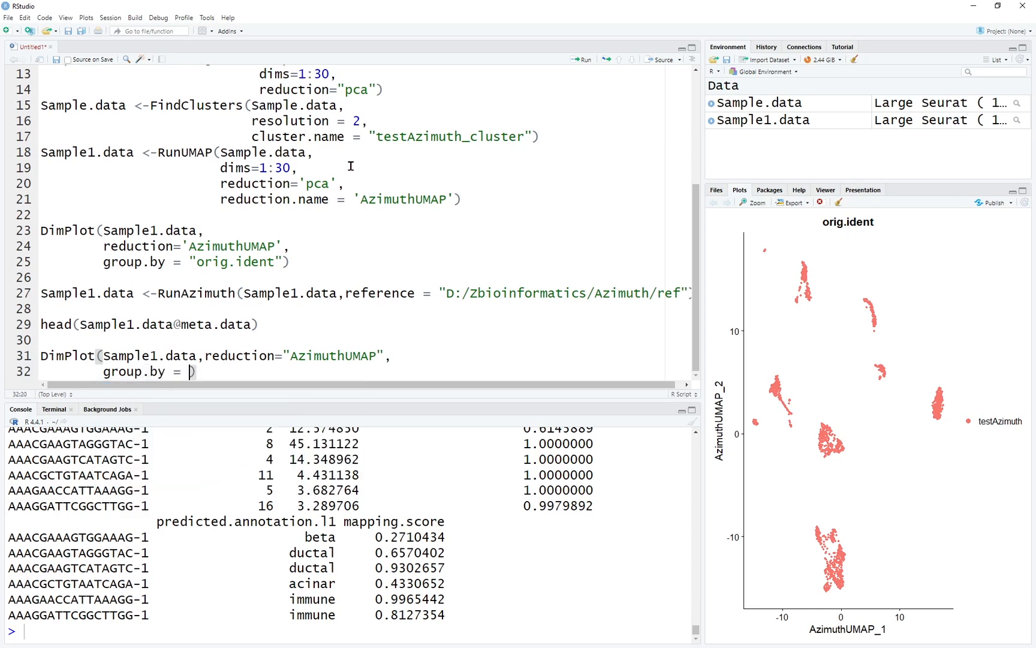
type("\"")
type("predi")
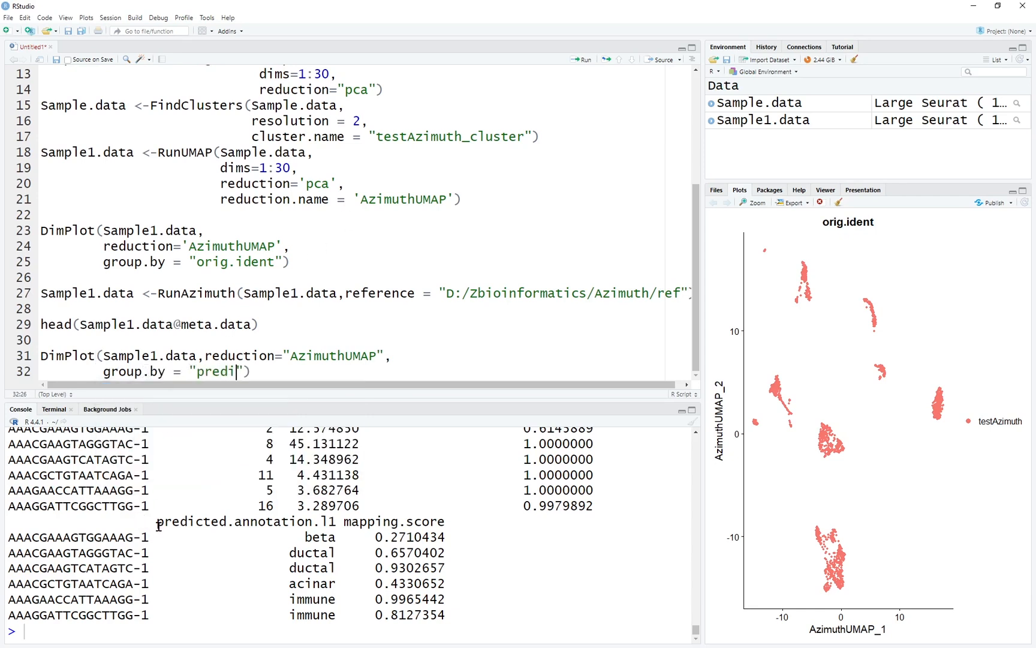
- Paste predicted.annotation.l1 from the console as the group.by value and run the DimPlot
left_click_drag(159, 522, 335, 524)
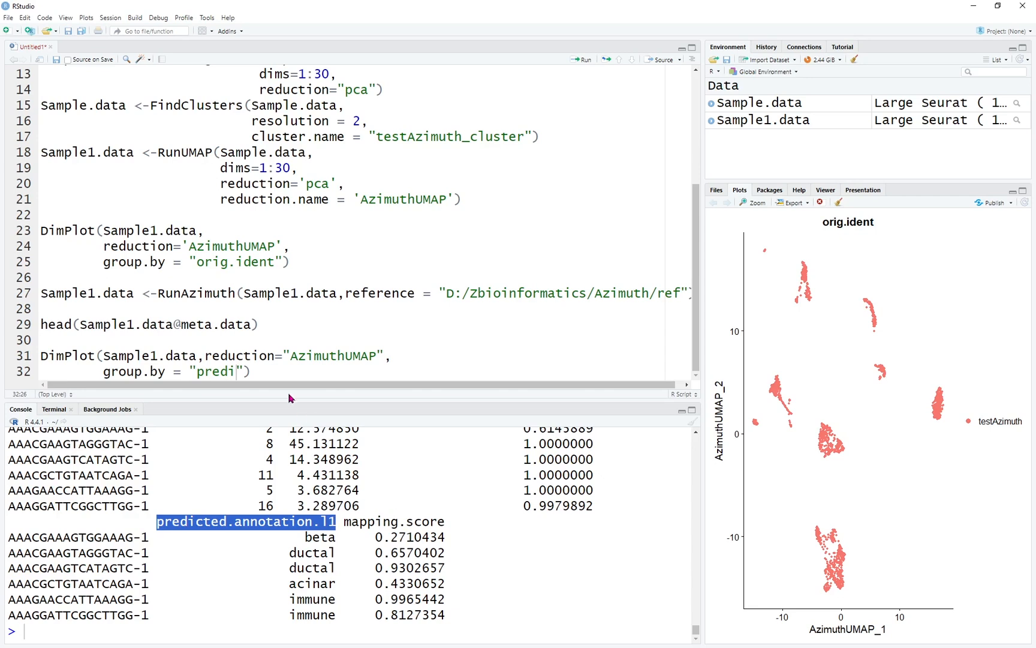
key("ctrl+c")
double_click(231, 371)
key("ctrl+v")
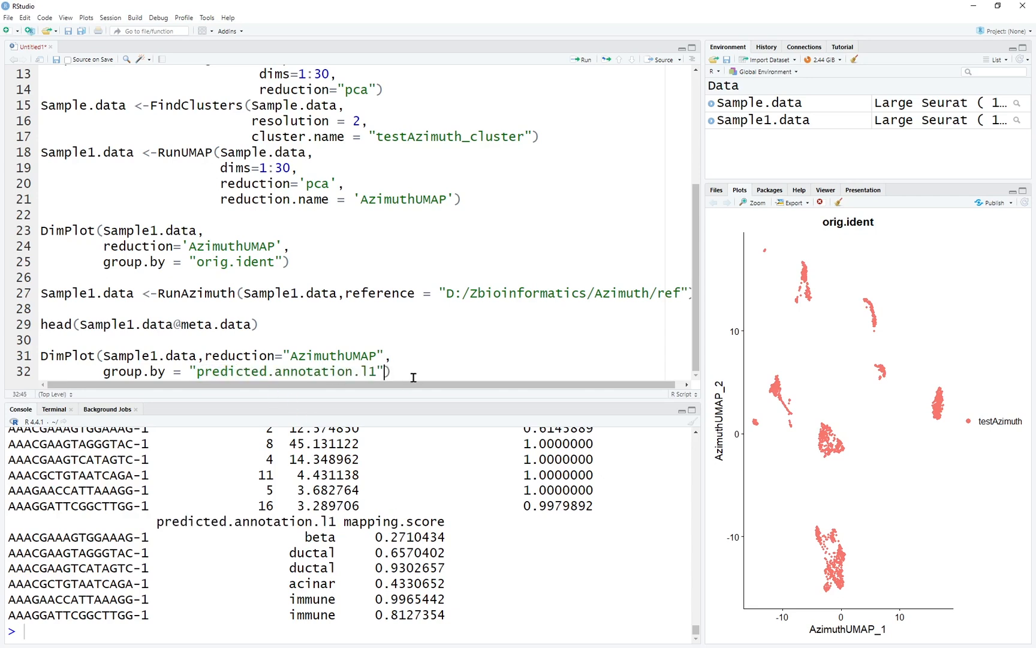
key("ctrl+Return")
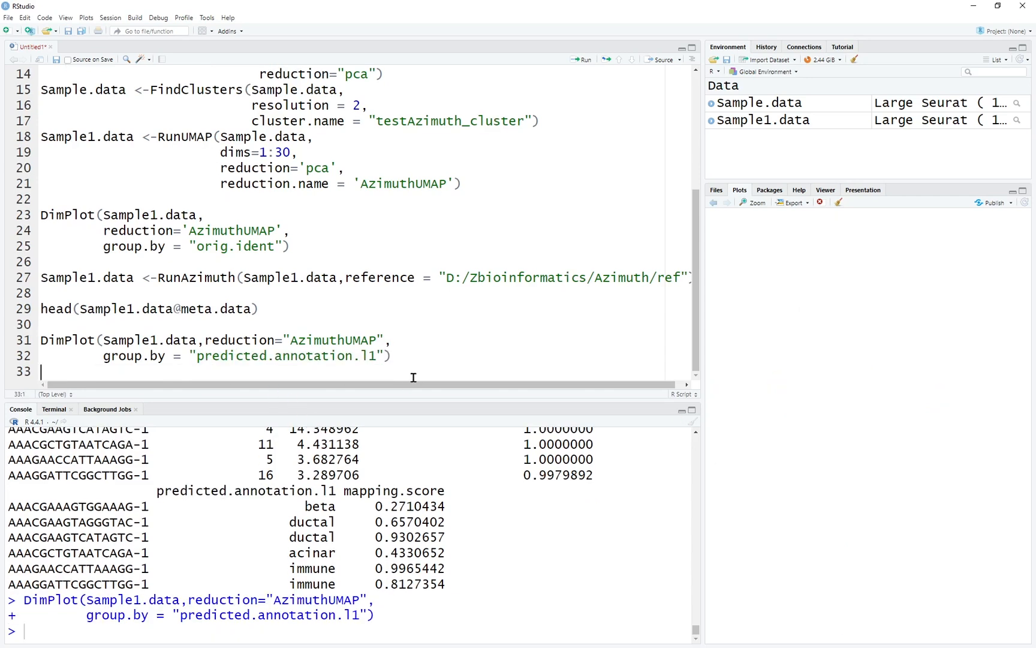